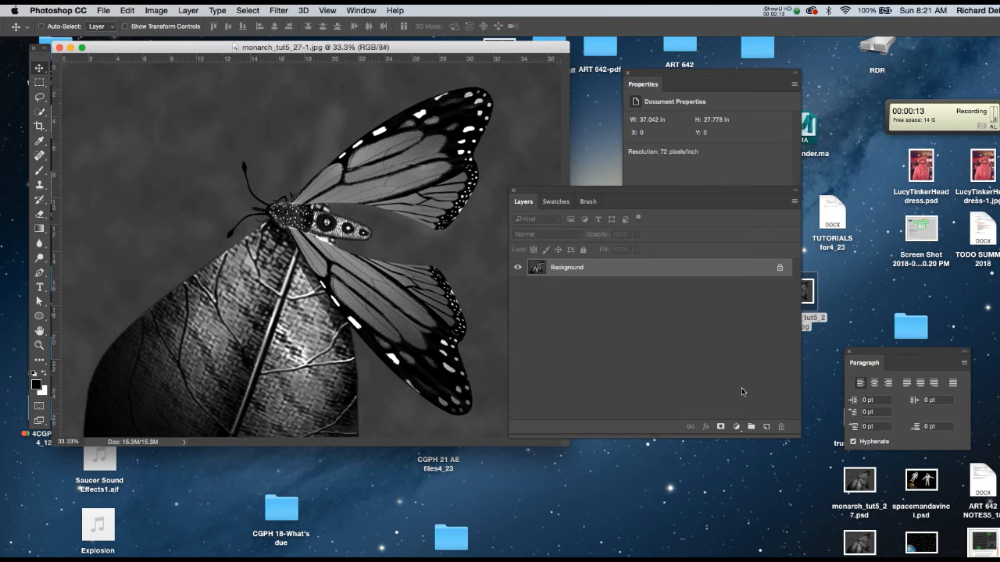
Step: Add a Levels adjustment layer above the Background layer
{"action": "left_click_drag", "start_coordinate": [798, 437], "coordinate": [779, 446]}
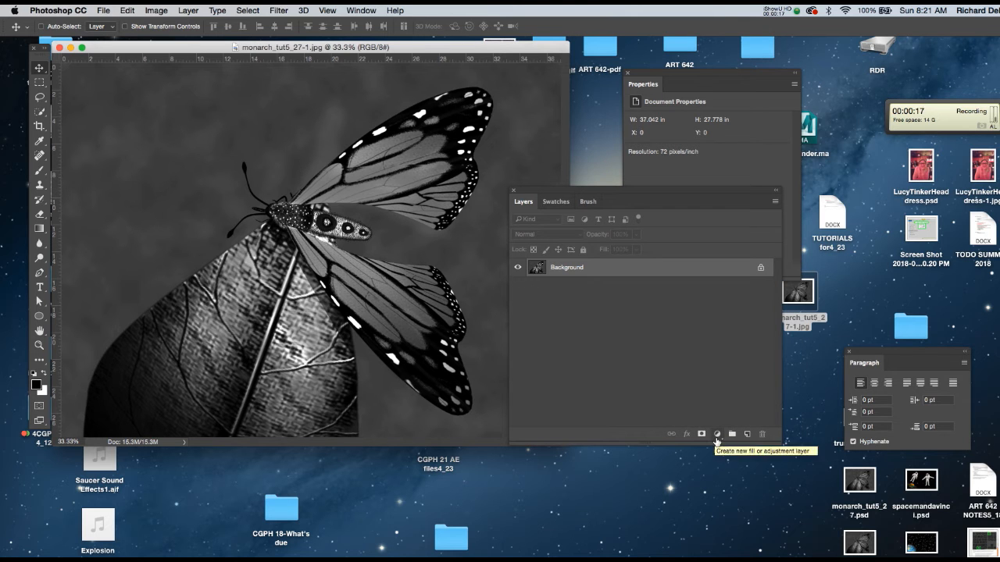
{"action": "left_click", "coordinate": [721, 441]}
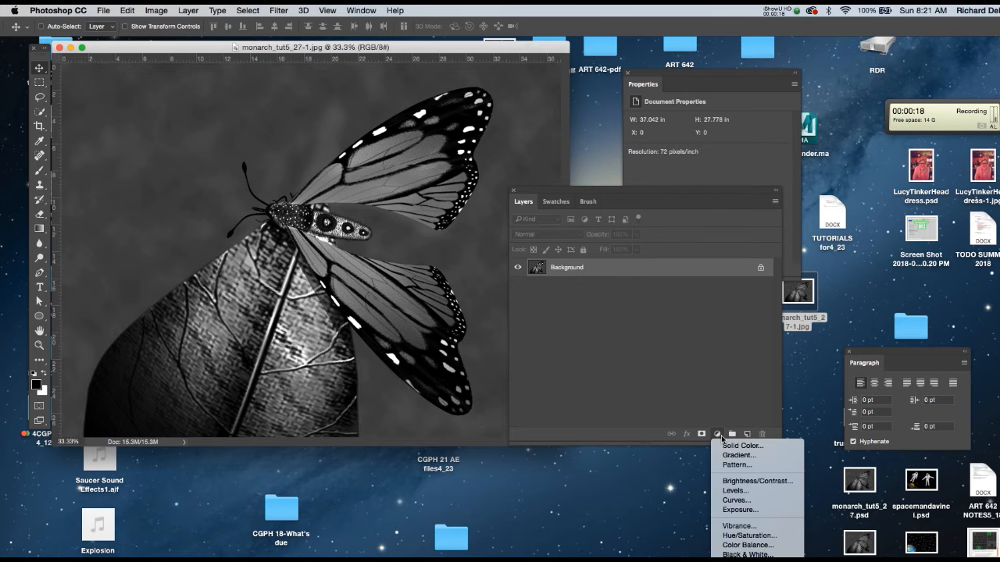
{"action": "left_click", "coordinate": [735, 496]}
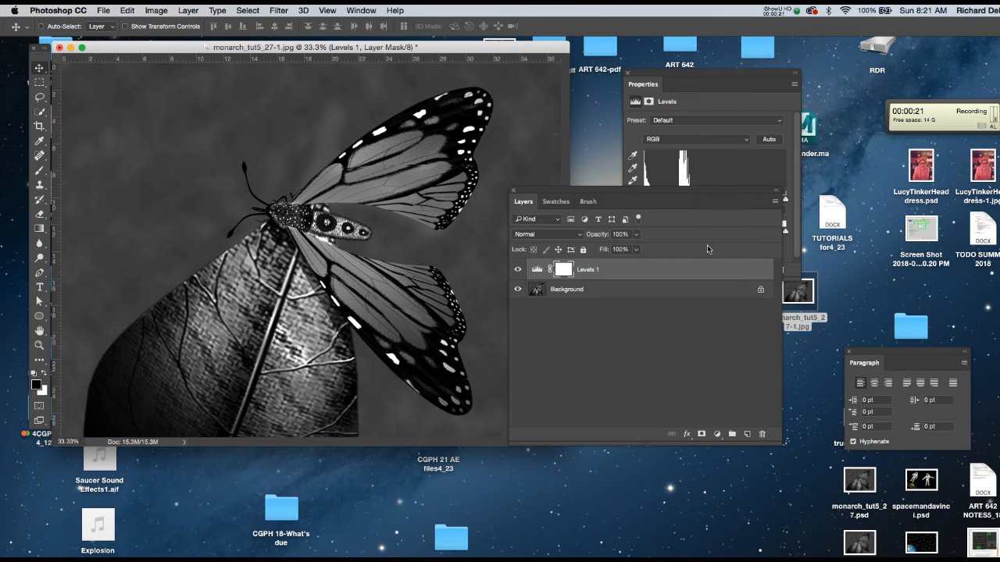
Step: Brighten the butterfly image by setting the Levels adjustment's white input level to 186
{"action": "left_click_drag", "start_coordinate": [700, 76], "coordinate": [647, 99]}
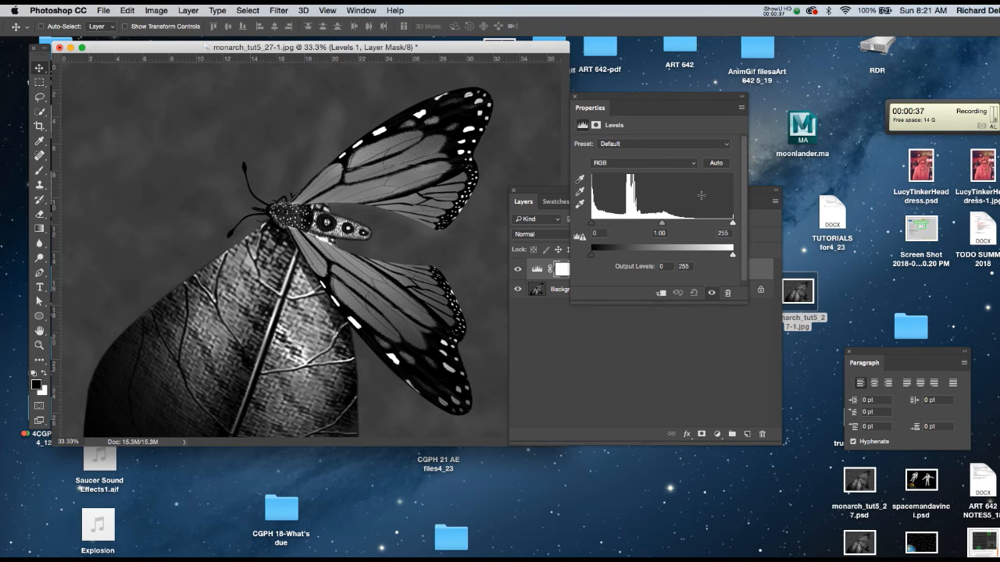
{"action": "left_click", "coordinate": [372, 11]}
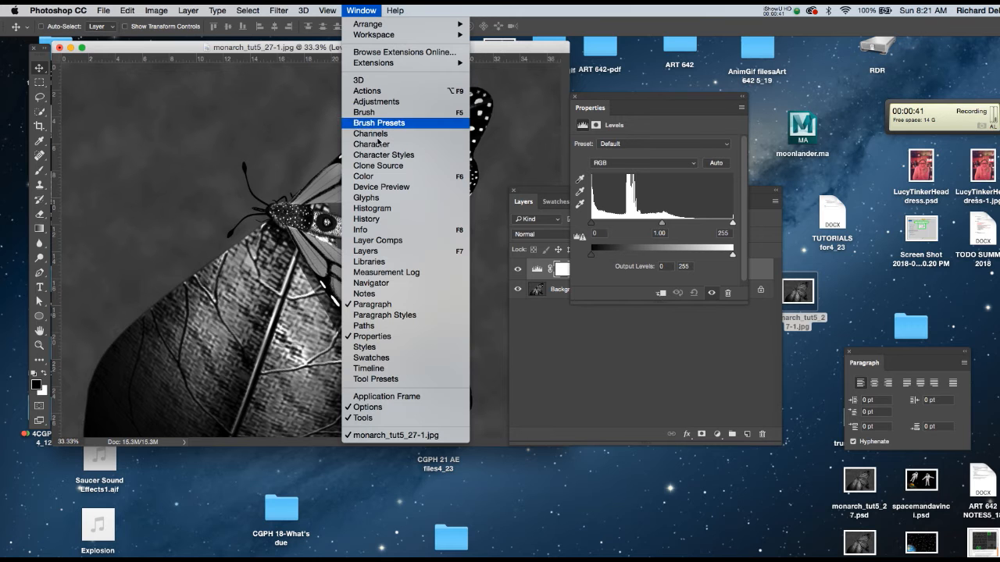
{"action": "left_click", "coordinate": [539, 52]}
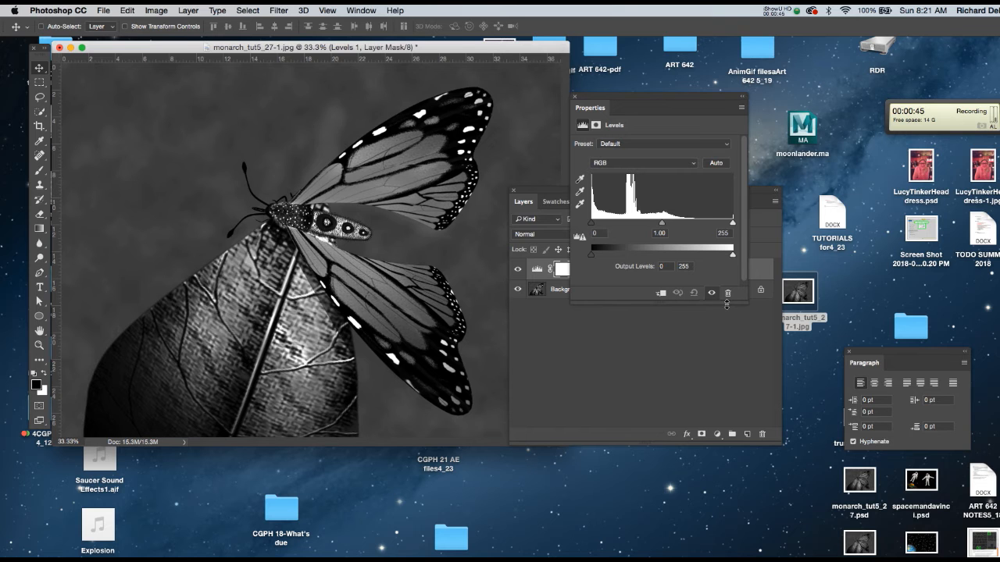
{"action": "left_click", "coordinate": [734, 224], "text": "alt"}
{"action": "left_click_drag", "start_coordinate": [733, 223], "coordinate": [694, 225]}
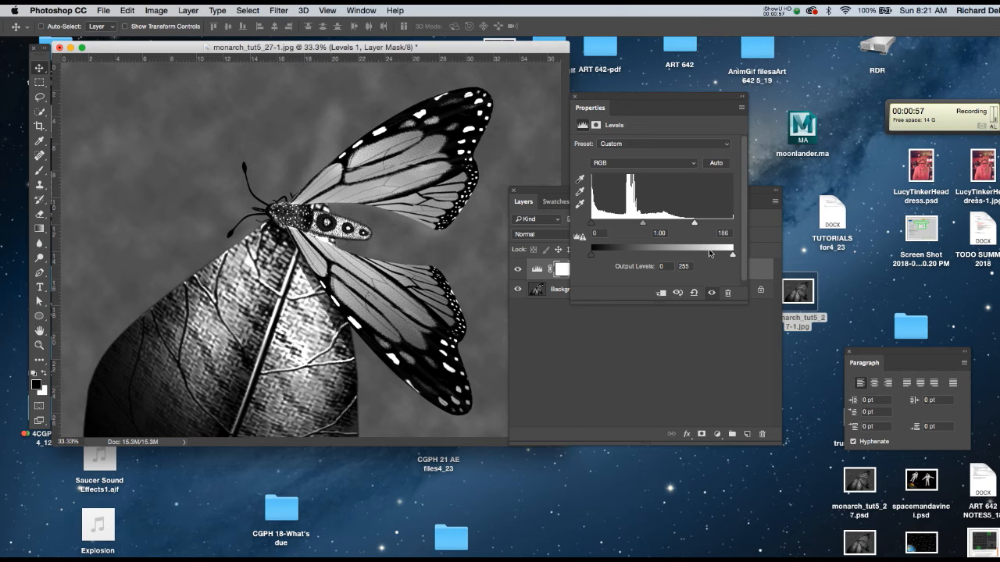
{"action": "left_click_drag", "start_coordinate": [592, 226], "coordinate": [592, 226]}
Step: Create a new empty layer above the Levels adjustment layer
{"action": "left_click_drag", "start_coordinate": [552, 191], "coordinate": [571, 161]}
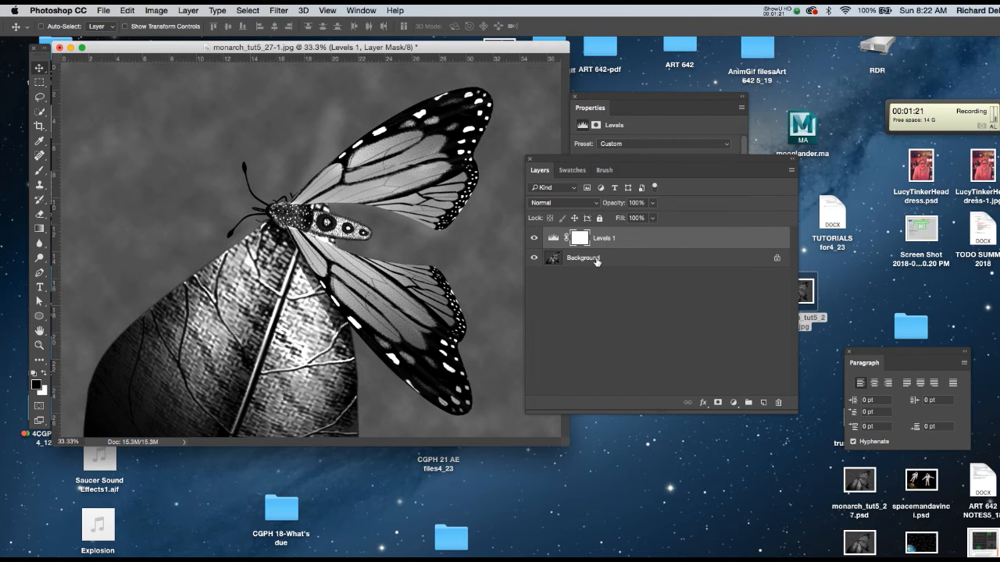
{"action": "key", "text": "super+shift+n"}
{"action": "key", "text": "Return"}
{"action": "left_click_drag", "start_coordinate": [600, 162], "coordinate": [584, 172]}
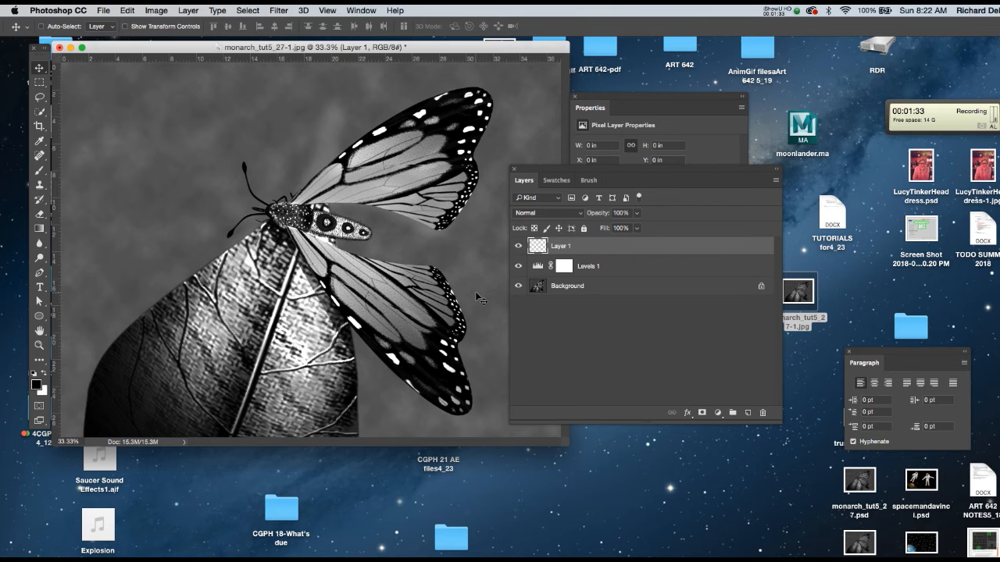
Step: Outline the butterfly's lower wing with the Lasso tool and fill the selection on Layer 1 with light yellow
{"action": "key", "text": "l"}
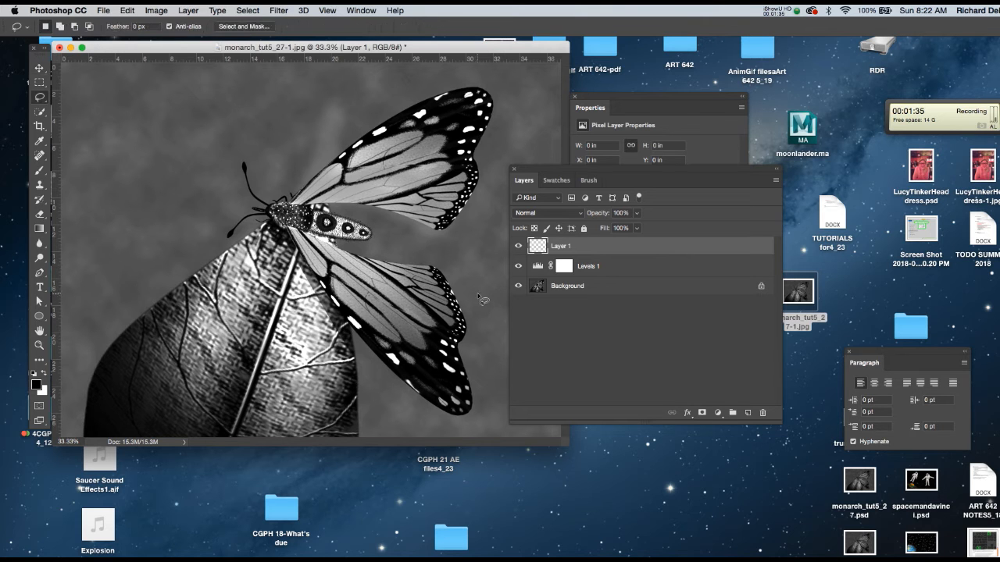
{"action": "mouse_move", "coordinate": [289, 238]}
{"action": "left_mouse_down"}
{"action": "mouse_move", "coordinate": [390, 369]}
{"action": "mouse_move", "coordinate": [455, 419]}
{"action": "mouse_move", "coordinate": [467, 414]}
{"action": "mouse_move", "coordinate": [469, 337]}
{"action": "mouse_move", "coordinate": [440, 274]}
{"action": "mouse_move", "coordinate": [335, 254]}
{"action": "left_mouse_up"}
{"action": "left_click", "coordinate": [556, 180]}
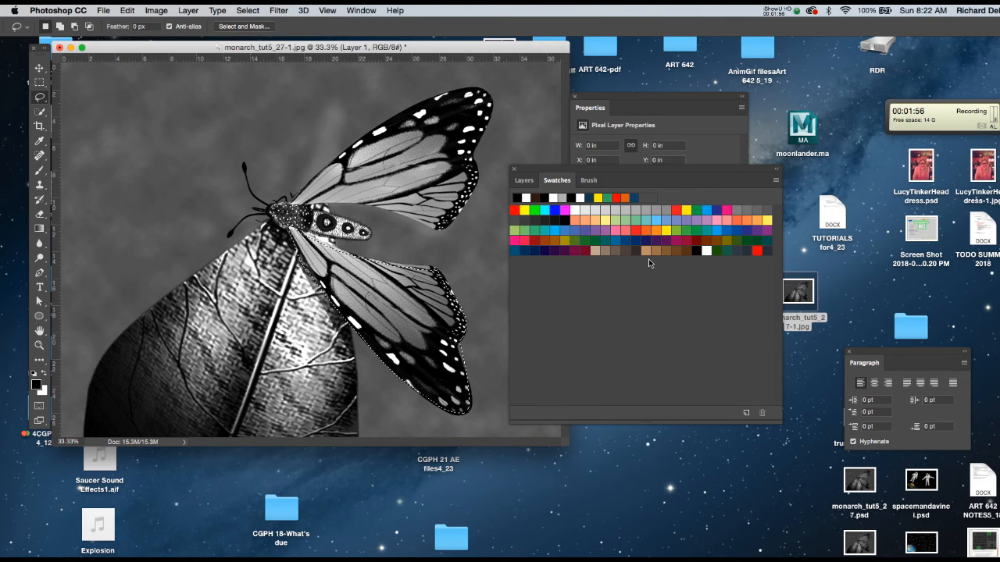
{"action": "left_click", "coordinate": [658, 229]}
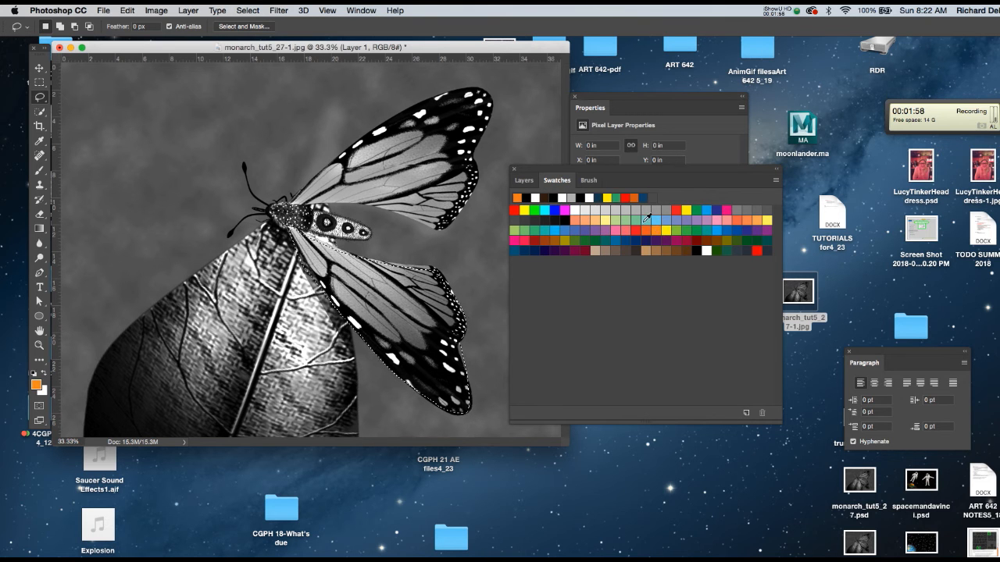
{"action": "left_click", "coordinate": [768, 219]}
{"action": "key", "text": "alt+BackSpace"}
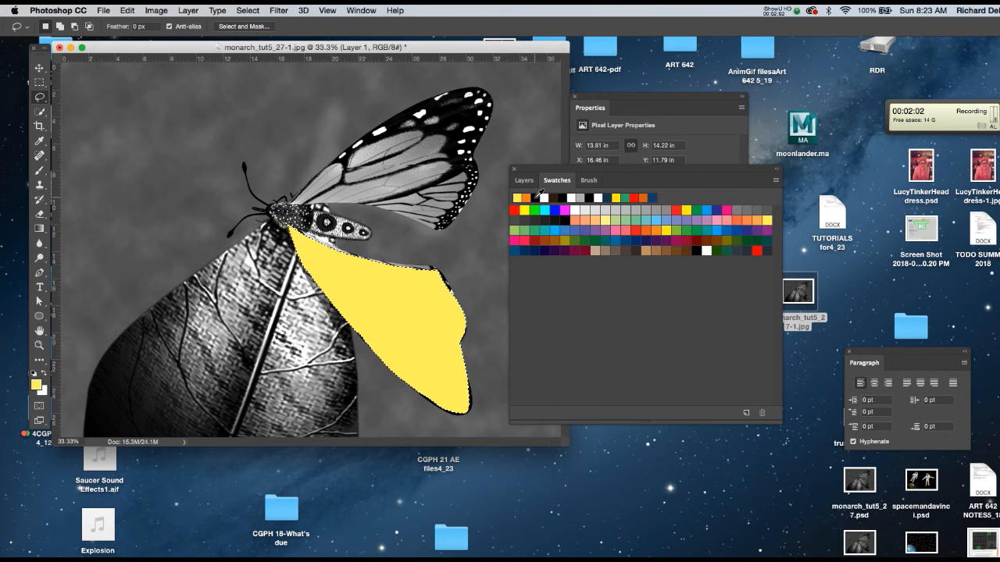
Step: Set the yellow wing layer's blending mode to Multiply and add a new empty layer above it
{"action": "left_click_drag", "start_coordinate": [553, 173], "coordinate": [578, 188]}
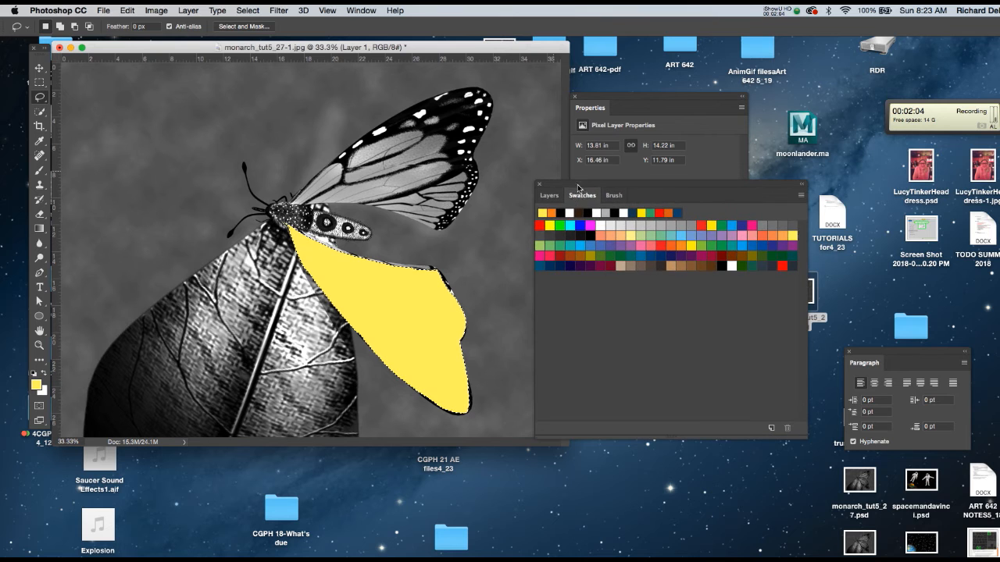
{"action": "left_click", "coordinate": [552, 195]}
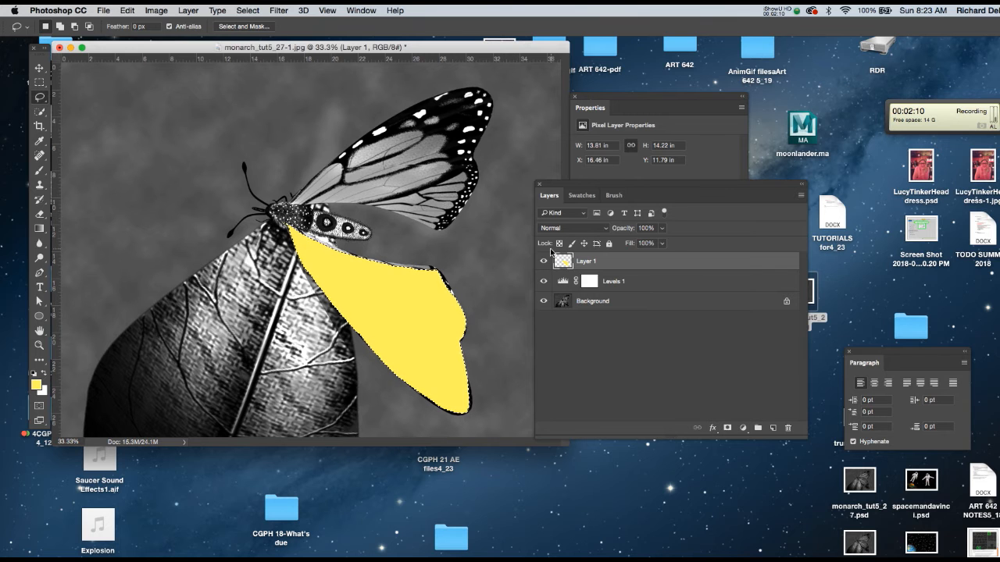
{"action": "left_click_drag", "start_coordinate": [573, 185], "coordinate": [547, 152]}
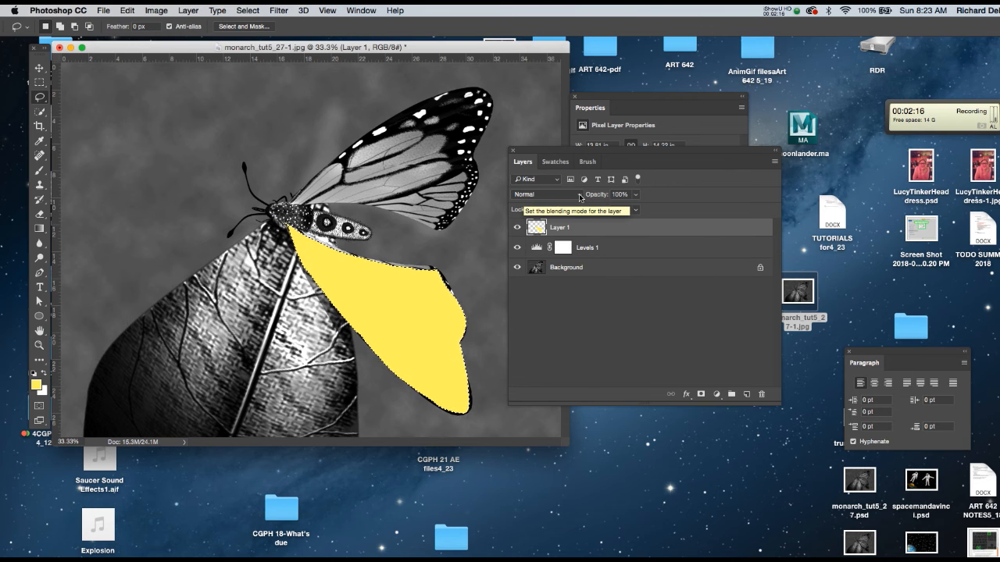
{"action": "left_click", "coordinate": [578, 197]}
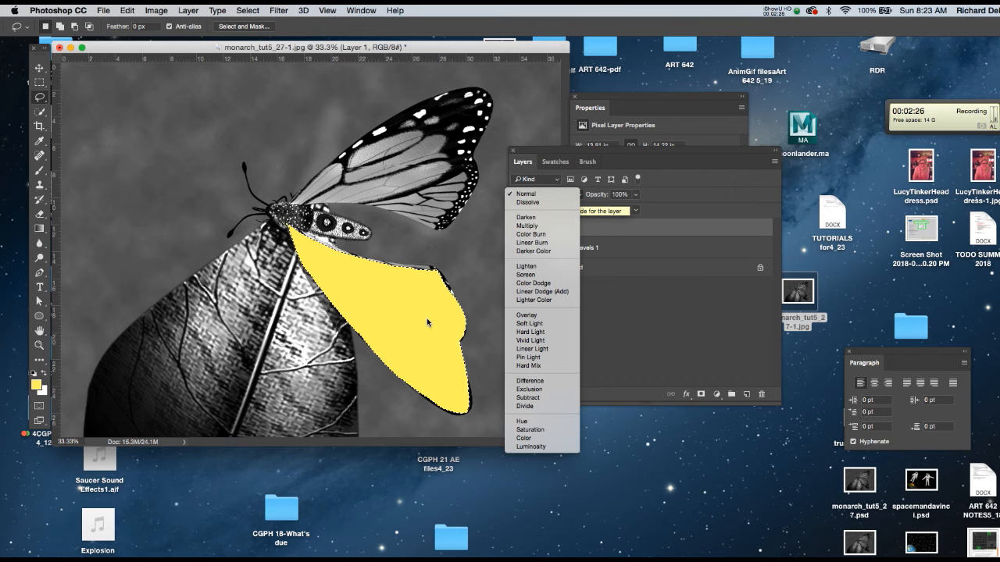
{"action": "left_click", "coordinate": [542, 226]}
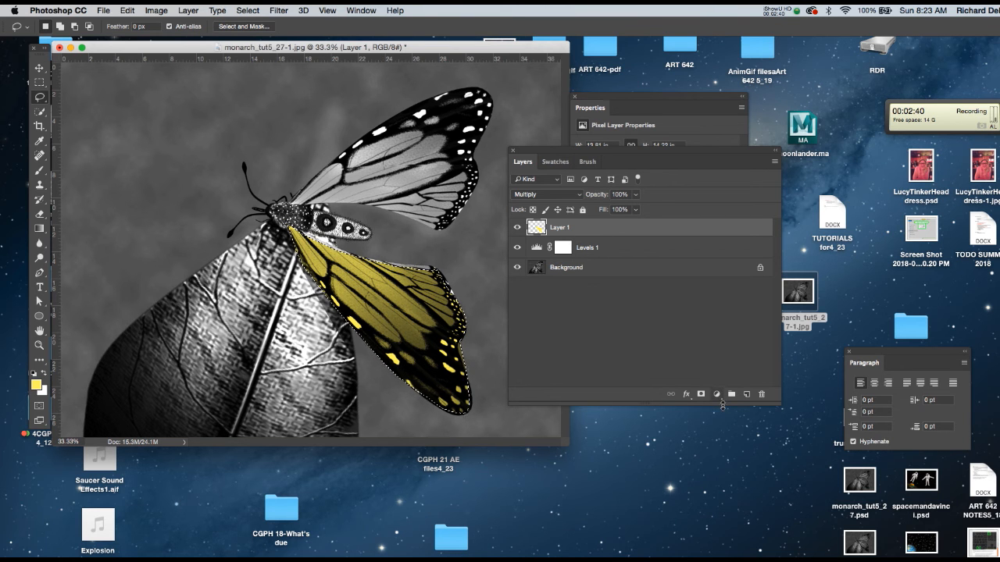
{"action": "left_click", "coordinate": [748, 396]}
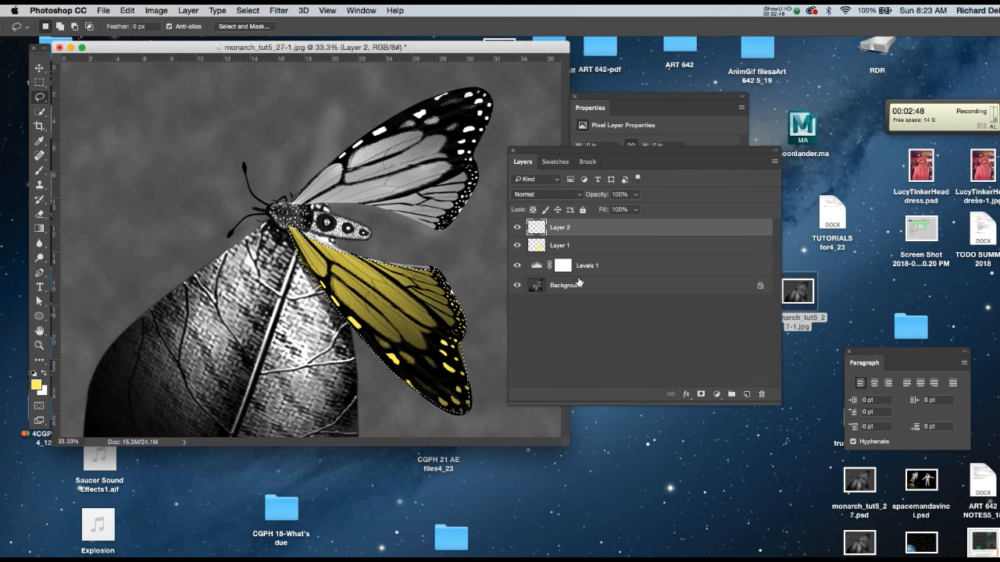
Step: Select Layer 1, choose an orange foreground swatch and set up a soft round brush at 600 px
{"action": "left_click", "coordinate": [578, 245]}
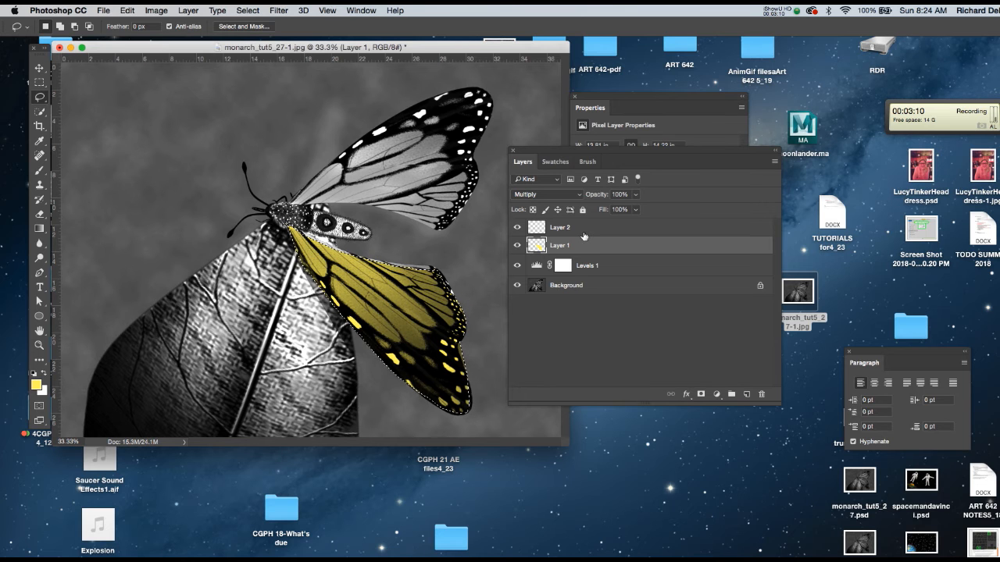
{"action": "left_click", "coordinate": [556, 162]}
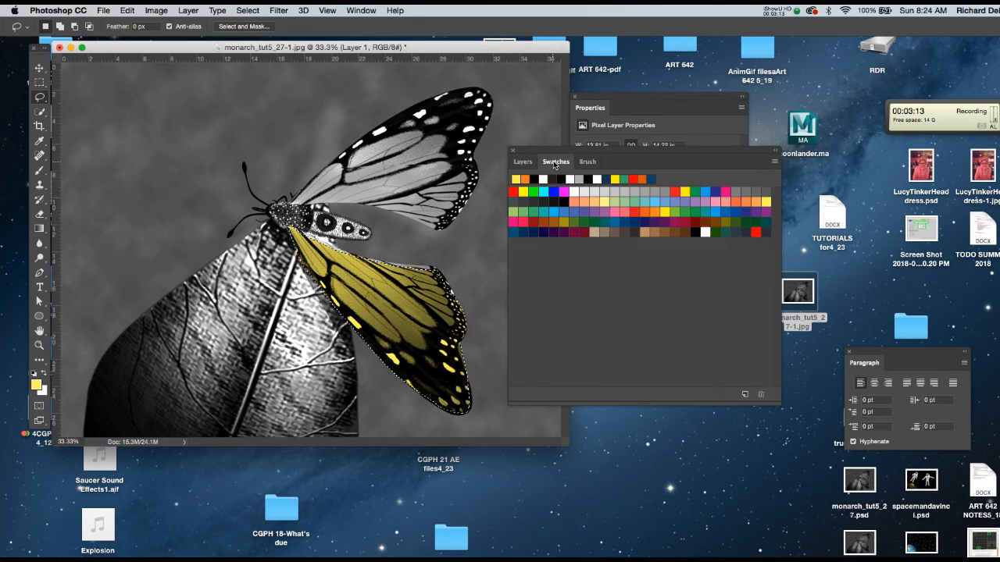
{"action": "left_click", "coordinate": [651, 211]}
{"action": "key", "text": "b"}
{"action": "right_click", "coordinate": [410, 160]}
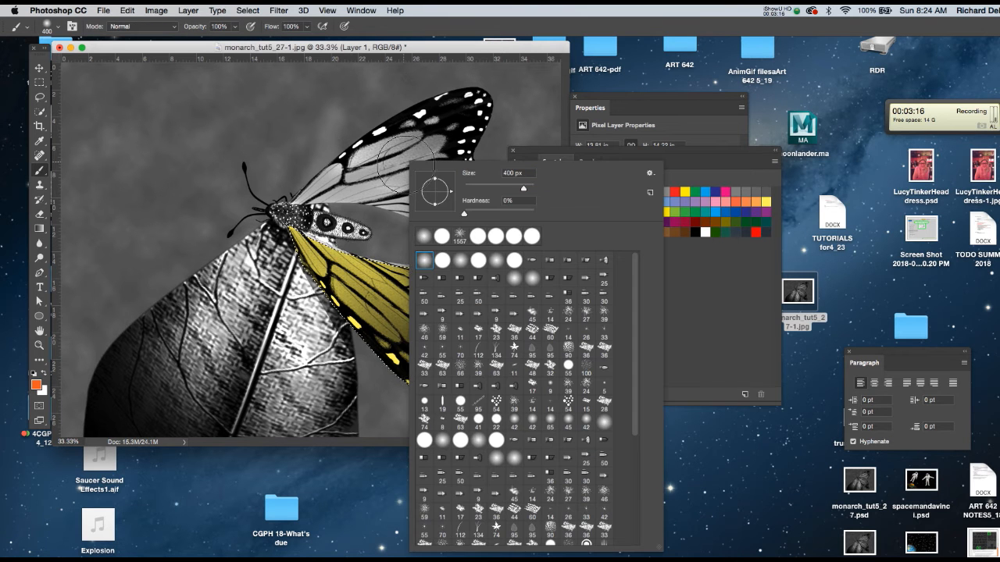
{"action": "double_click", "coordinate": [424, 265]}
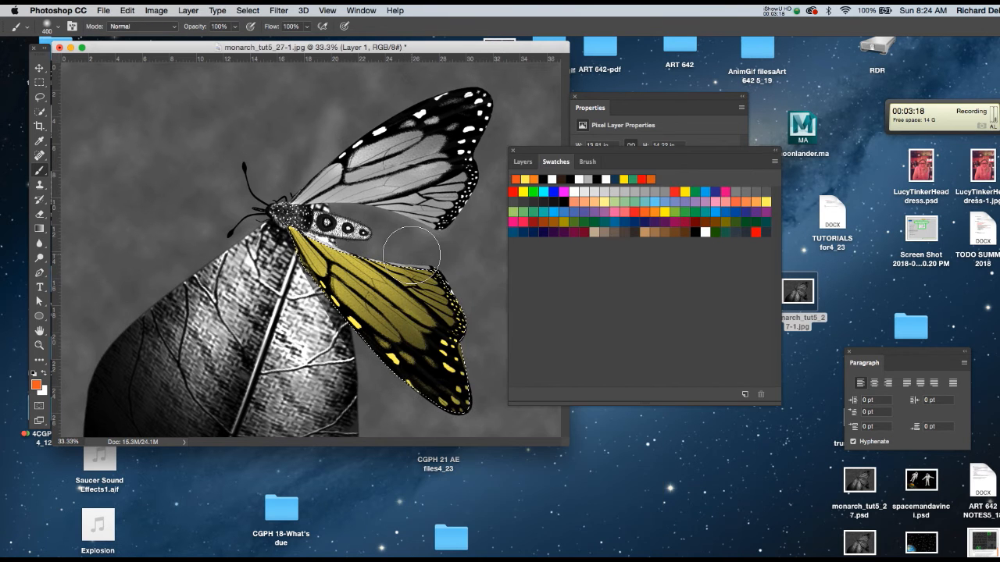
{"action": "key", "text": "bracketright"}
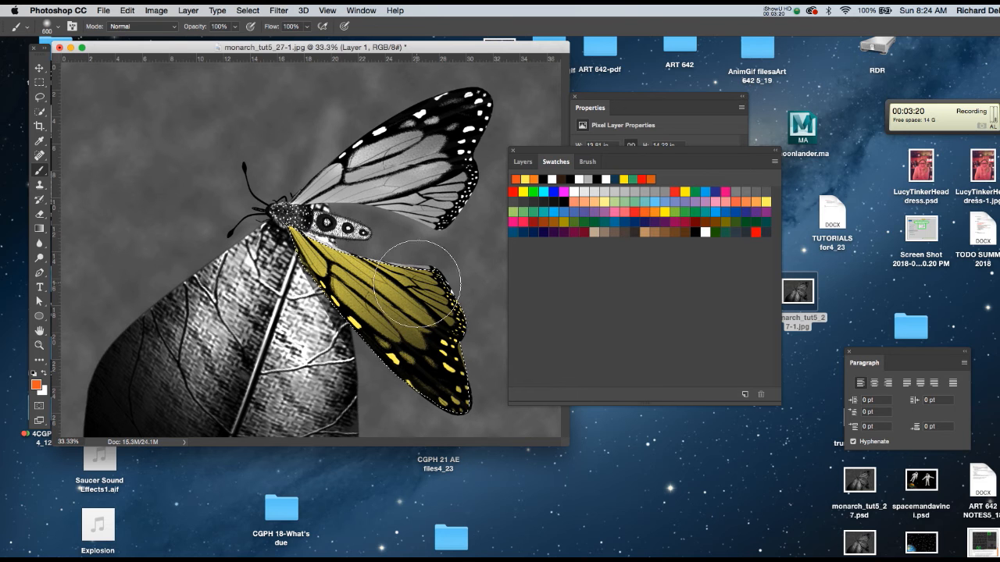
Step: Try brushing orange over the selected lower wing directly on the yellow Layer 1
{"action": "mouse_move", "coordinate": [312, 197]}
{"action": "left_mouse_down"}
{"action": "mouse_move", "coordinate": [432, 268]}
{"action": "mouse_move", "coordinate": [454, 302]}
{"action": "mouse_move", "coordinate": [415, 267]}
{"action": "mouse_move", "coordinate": [289, 225]}
{"action": "mouse_move", "coordinate": [299, 264]}
{"action": "mouse_move", "coordinate": [408, 403]}
{"action": "mouse_move", "coordinate": [290, 364]}
{"action": "left_mouse_up"}
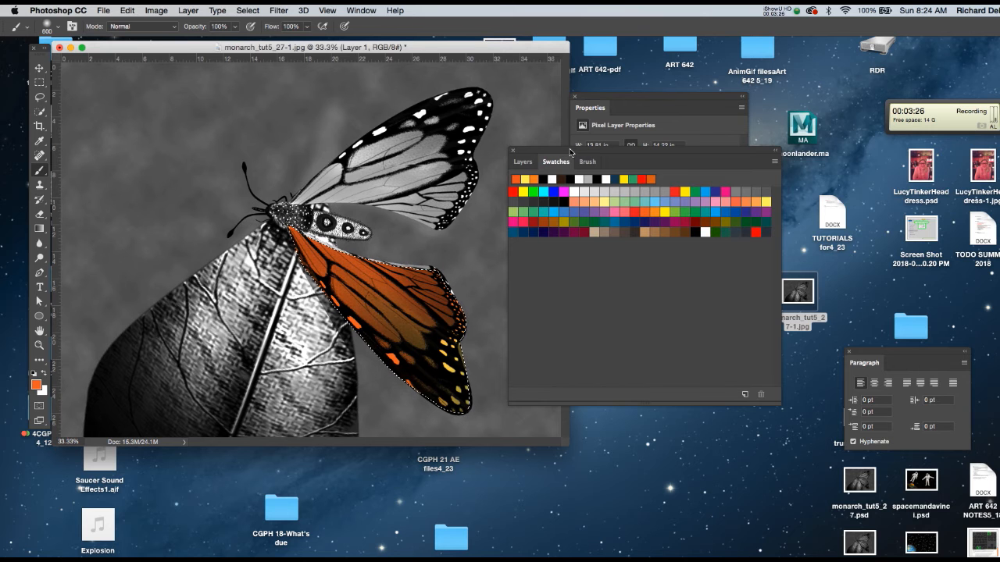
Step: Paint soft orange over most of the selected lower wing on Layer 2, leaving the outer wing tip lighter
{"action": "left_click", "coordinate": [522, 162]}
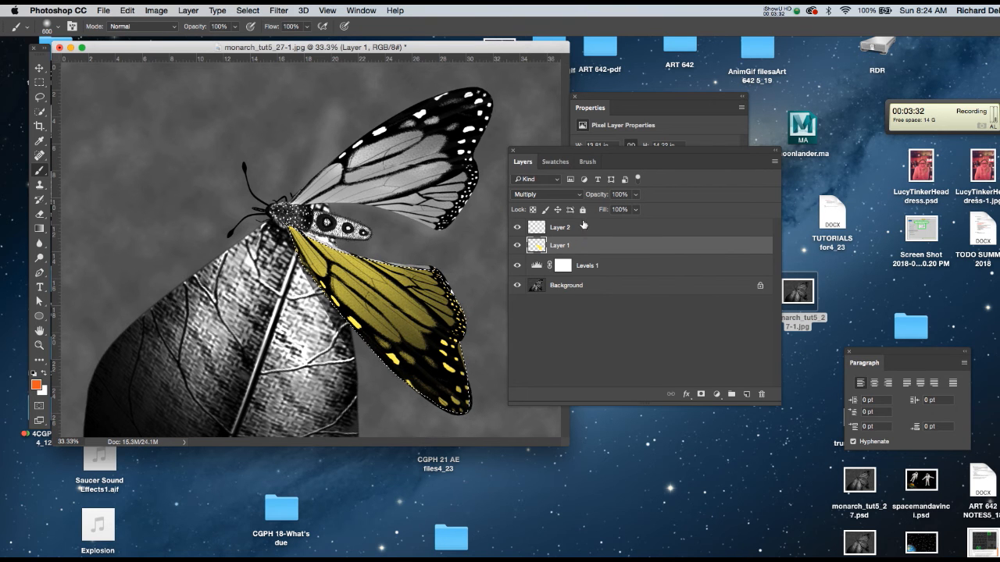
{"action": "left_click", "coordinate": [584, 227]}
{"action": "mouse_move", "coordinate": [343, 234]}
{"action": "left_mouse_down"}
{"action": "mouse_move", "coordinate": [447, 259]}
{"action": "mouse_move", "coordinate": [317, 232]}
{"action": "left_mouse_up"}
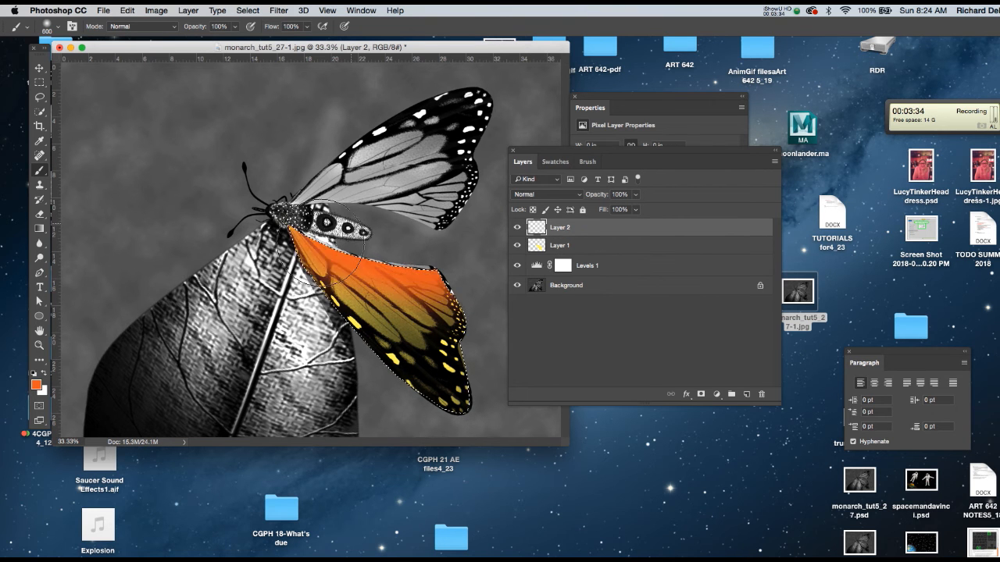
{"action": "left_click_drag", "start_coordinate": [373, 360], "coordinate": [425, 367]}
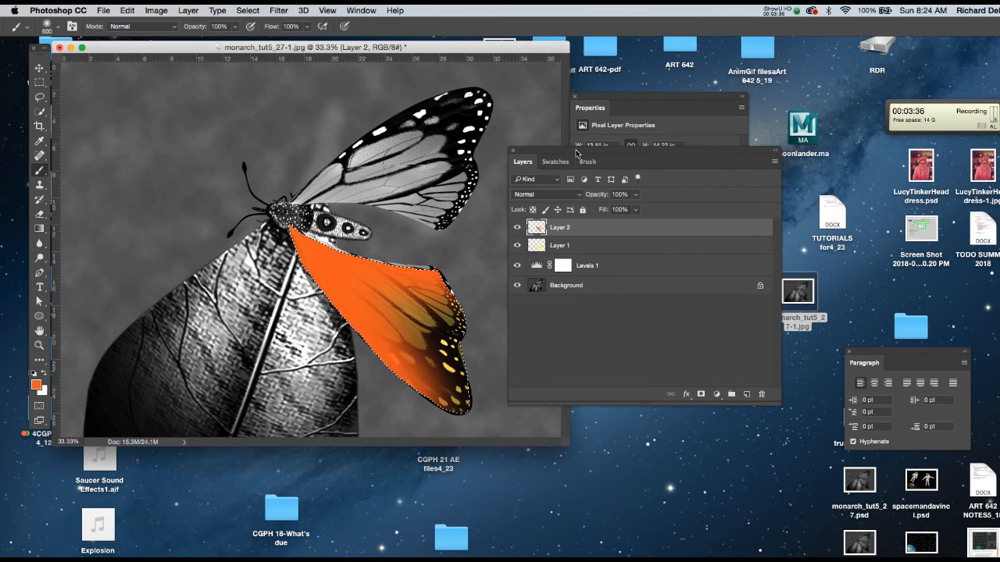
Step: Try Color Burn and Screen on the orange Layer 2, settling on the Soft Light blending mode
{"action": "left_click", "coordinate": [564, 195]}
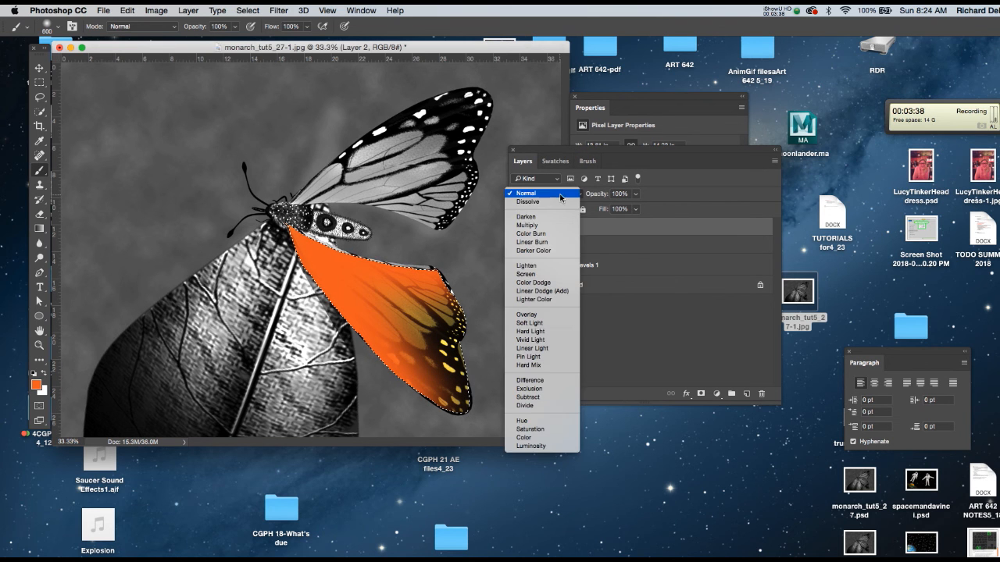
{"action": "left_click", "coordinate": [561, 234]}
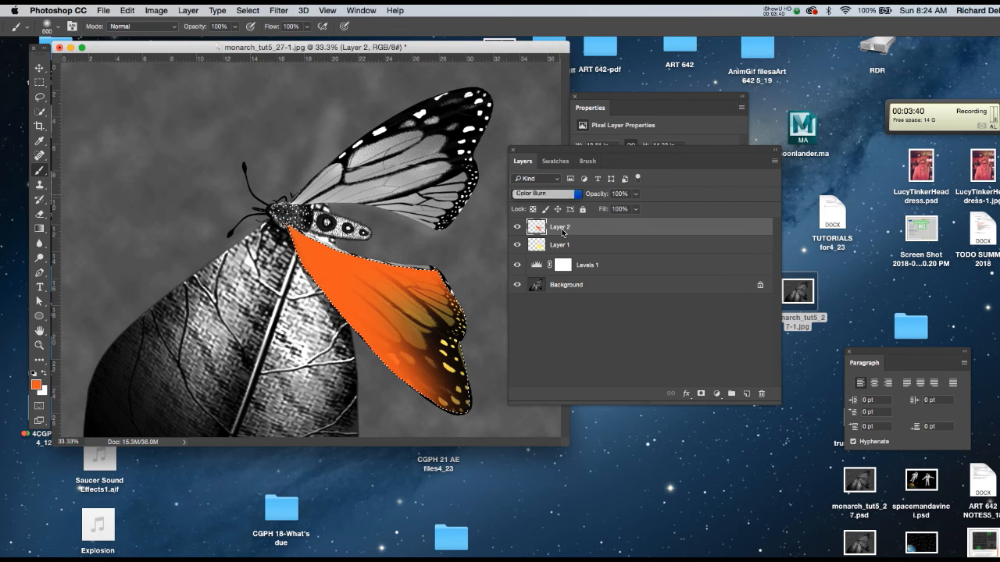
{"action": "scroll", "coordinate": [581, 199], "scroll_direction": "down", "scroll_amount": 4}
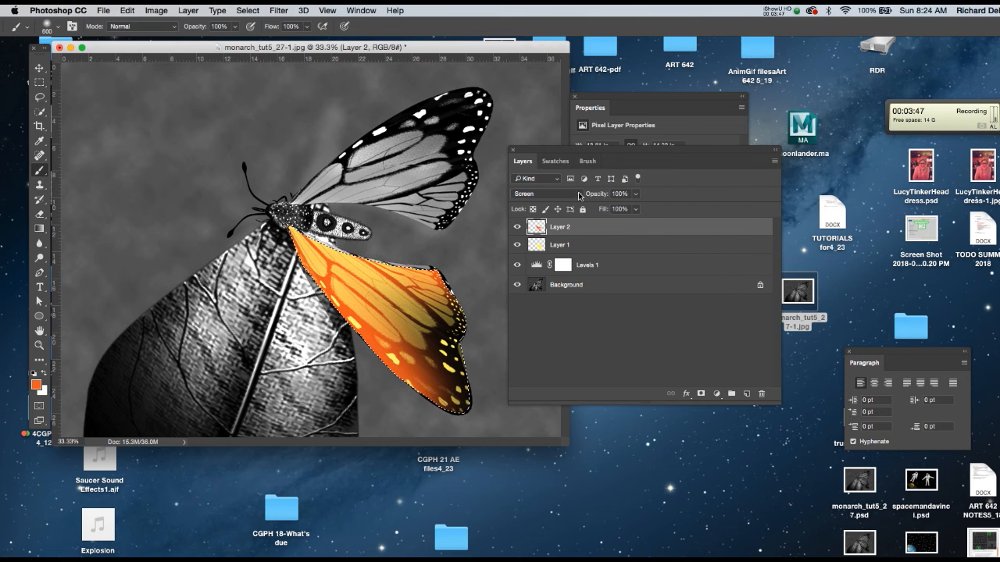
{"action": "left_click", "coordinate": [580, 195]}
{"action": "left_click", "coordinate": [563, 243]}
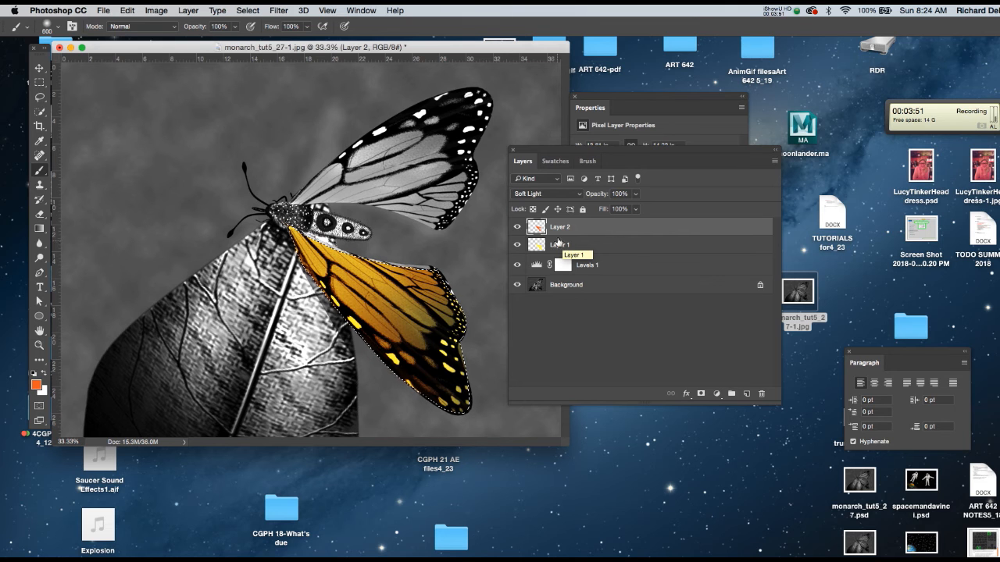
Step: Move the Layers palette upward and place the toolbox over the image in a two-column layout
{"action": "left_click_drag", "start_coordinate": [573, 150], "coordinate": [586, 108]}
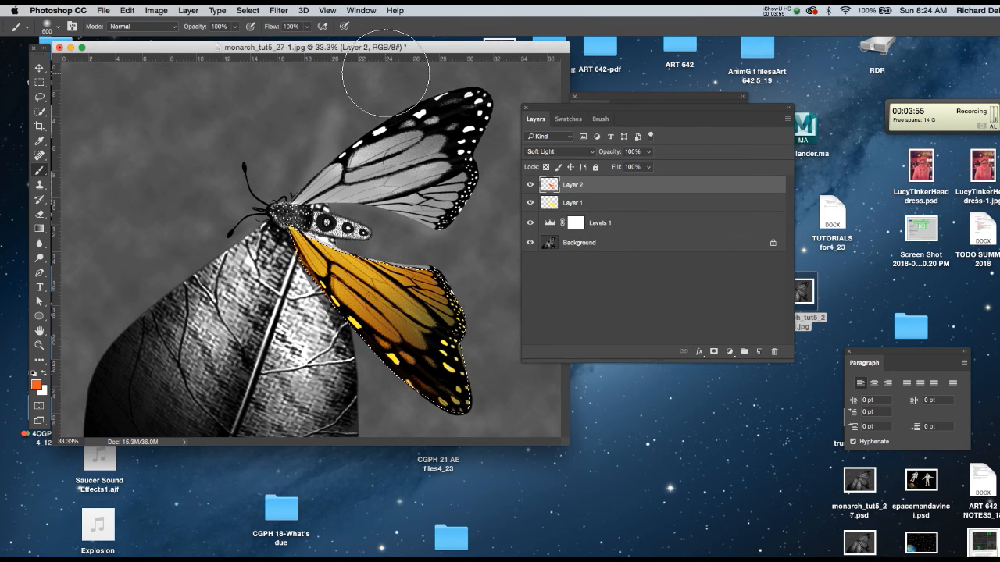
{"action": "left_click_drag", "start_coordinate": [382, 50], "coordinate": [379, 52]}
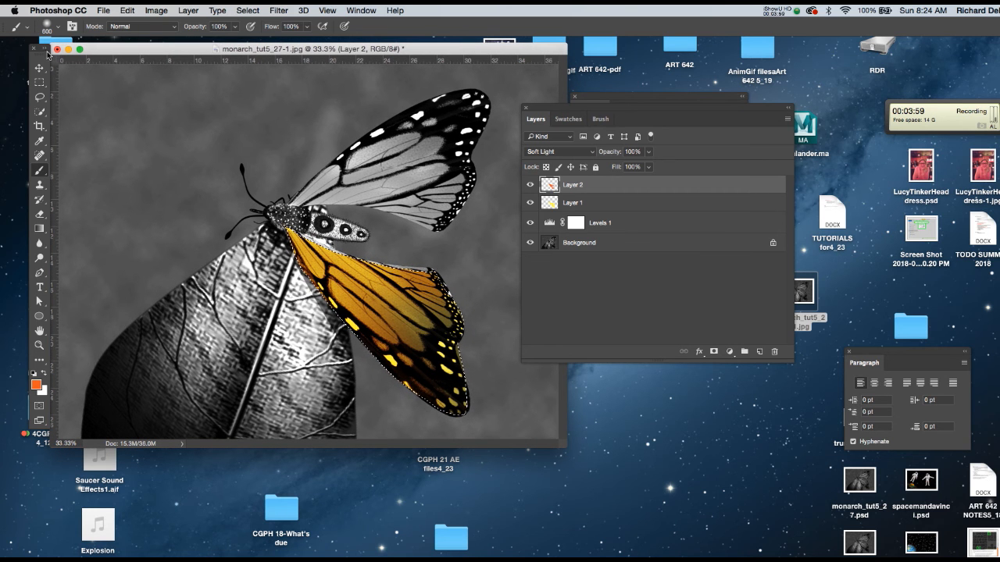
{"action": "left_click_drag", "start_coordinate": [46, 51], "coordinate": [187, 79]}
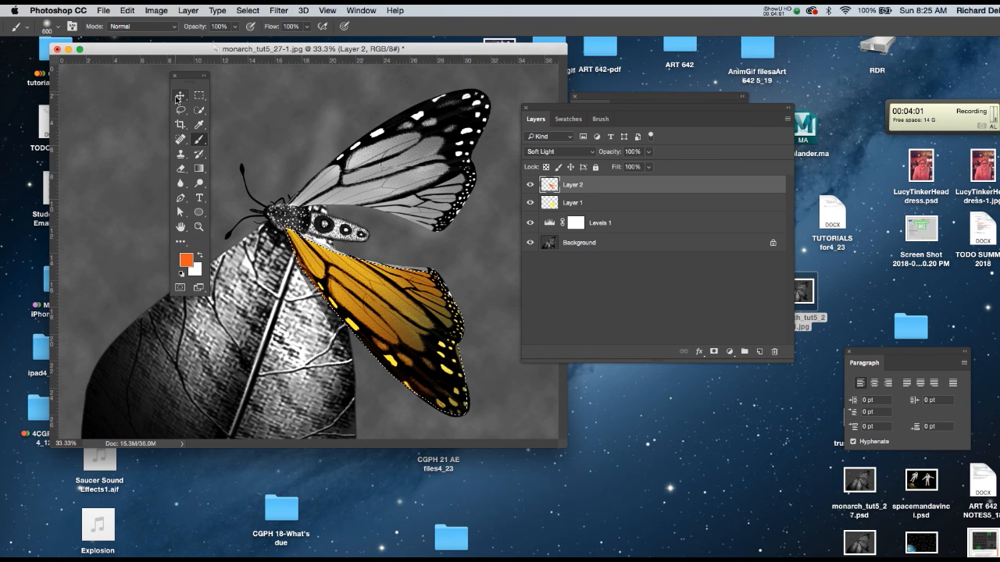
Step: With the Move tool active, cycle Layer 2 through blending modes including Vivid Light, Hard Mix, Exclusion, Multiply and Darken, ending on Saturation
{"action": "left_click", "coordinate": [179, 96]}
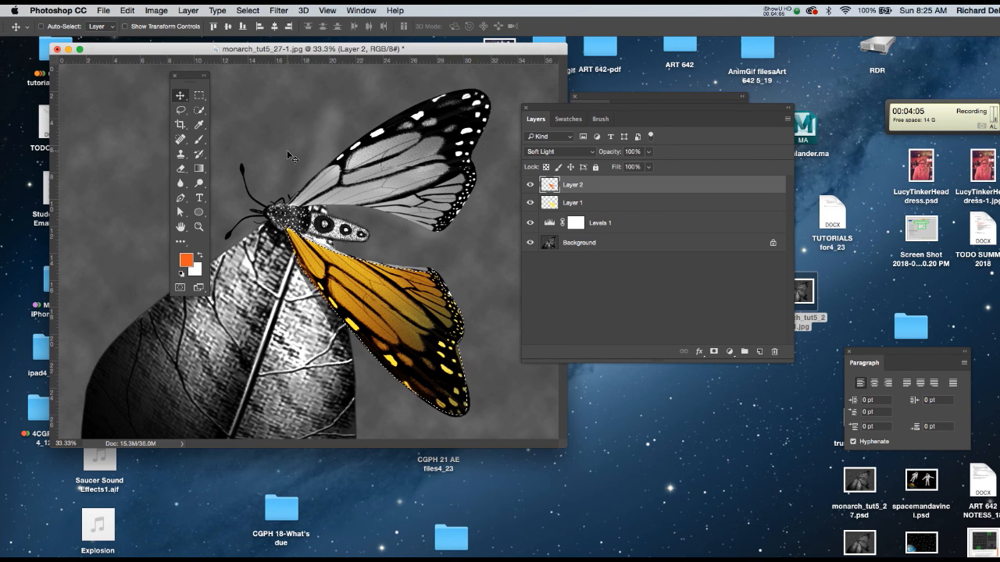
{"action": "key", "text": "shift+plus"}
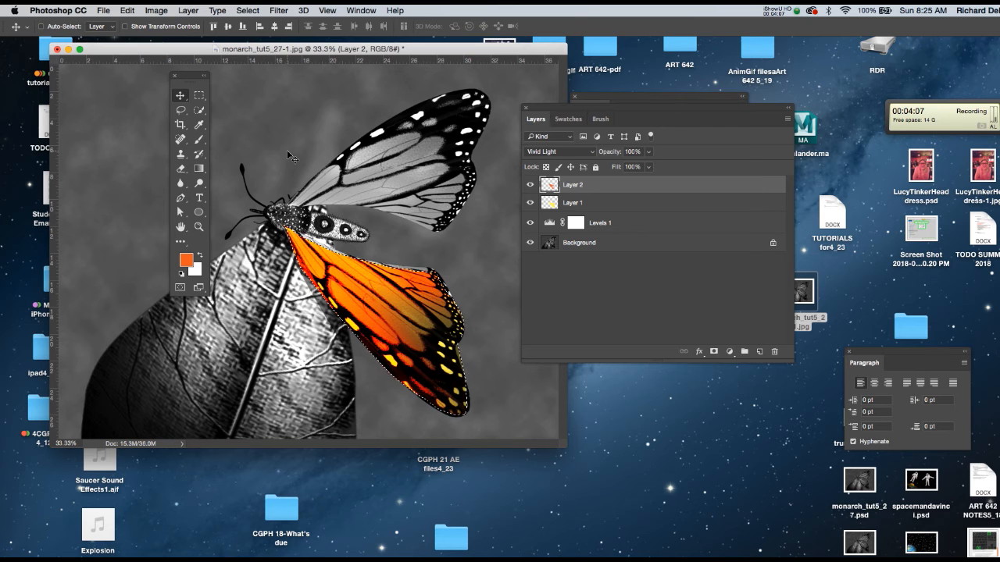
{"action": "key", "text": "shift+plus"}
{"action": "key", "text": "shift+plus"}
{"action": "key", "text": "shift+plus"}
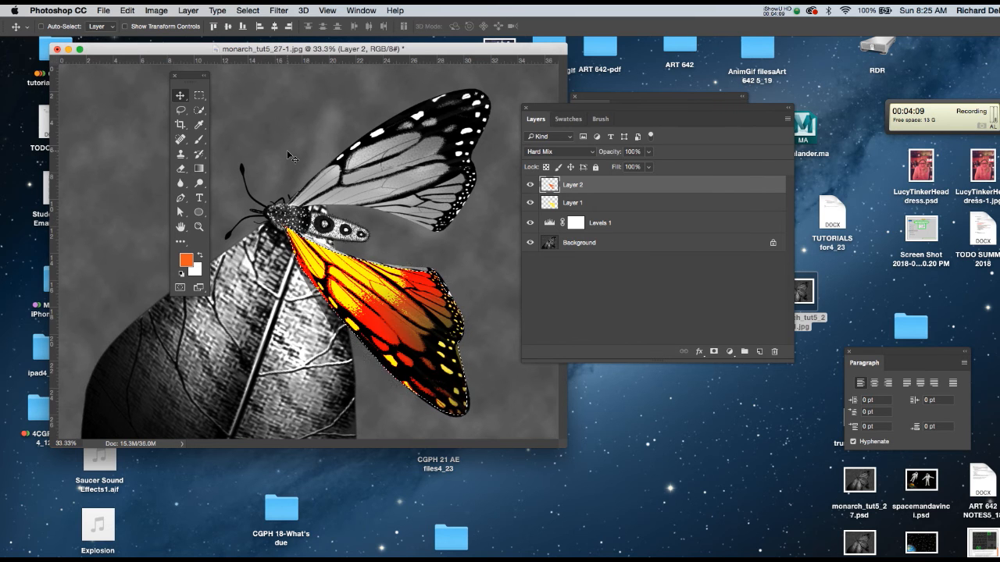
{"action": "key", "text": "shift+plus"}
{"action": "key", "text": "shift+plus"}
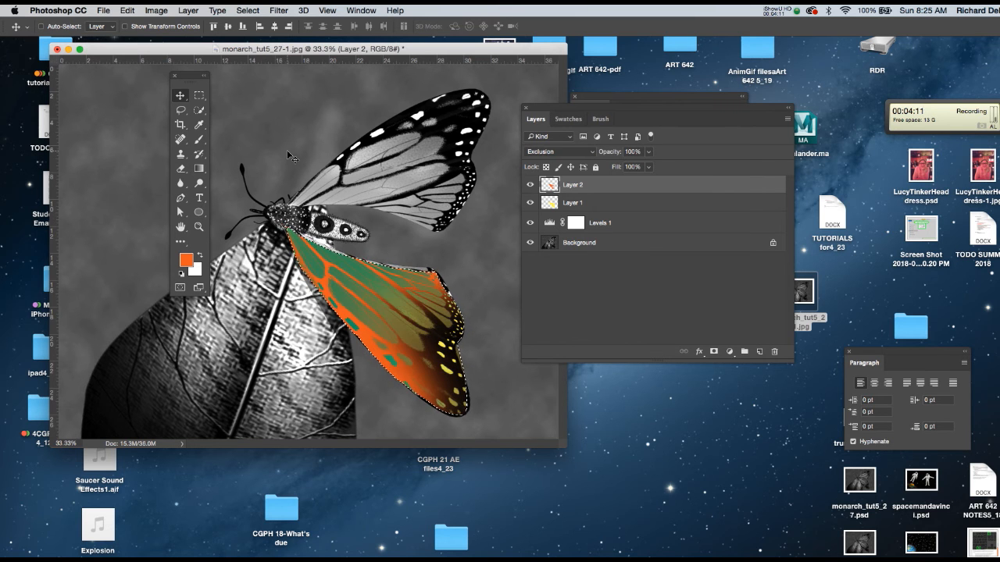
{"action": "key", "text": "shift+plus"}
{"action": "key", "text": "shift+plus"}
{"action": "key", "text": "shift+plus"}
{"action": "key", "text": "shift+plus"}
{"action": "key", "text": "shift+plus"}
{"action": "key", "text": "shift+plus"}
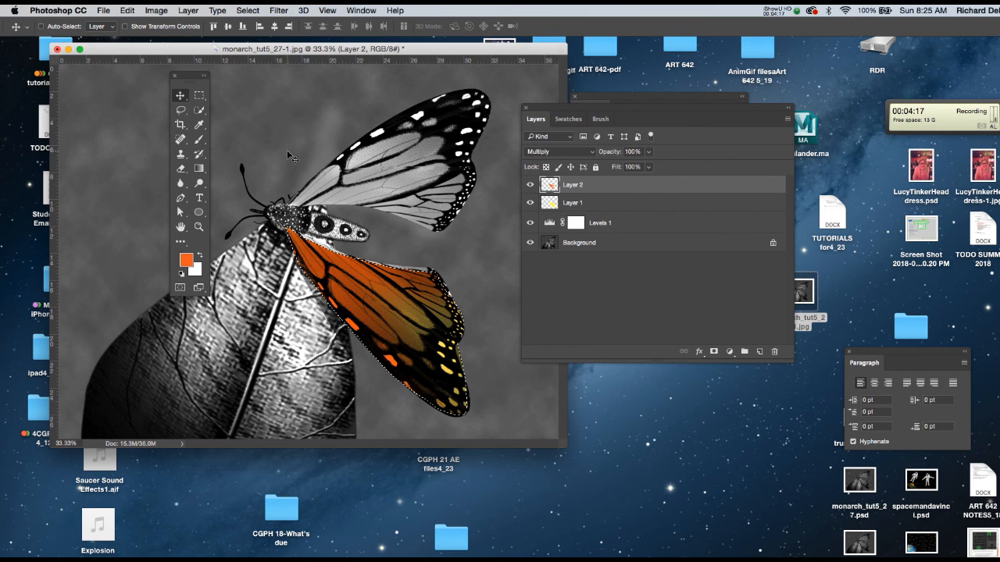
{"action": "key", "text": "shift+minus"}
{"action": "key", "text": "shift+minus"}
{"action": "key", "text": "shift+minus"}
{"action": "key", "text": "shift+minus"}
{"action": "key", "text": "shift+minus"}
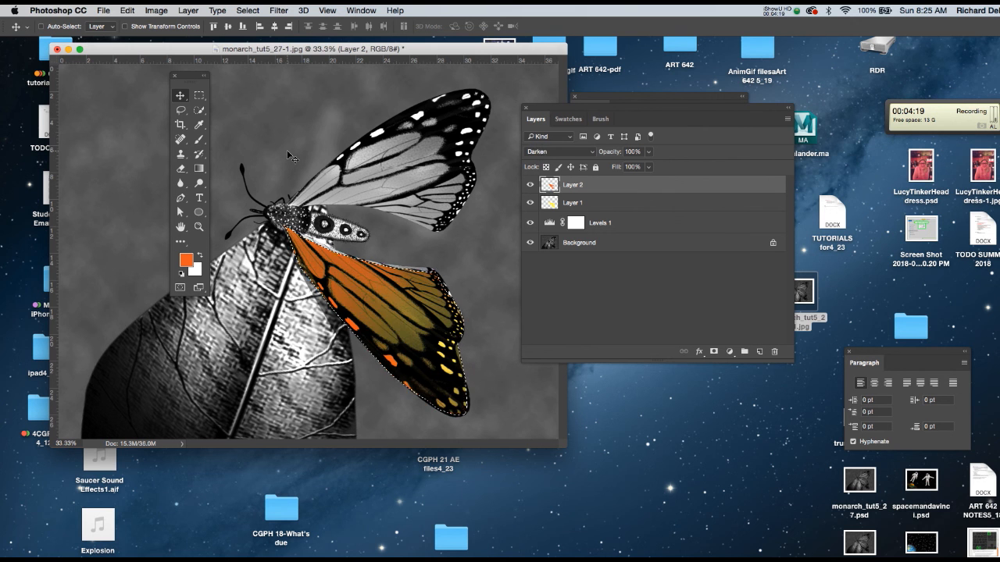
{"action": "key", "text": "shift+minus"}
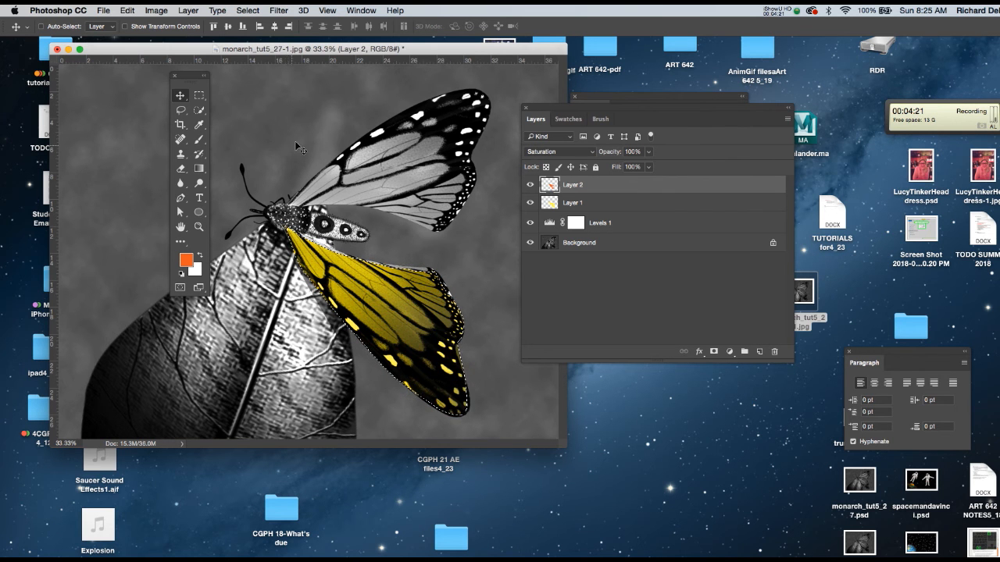
Step: Review the full list of blending modes for Layer 2 from Normal to Luminosity without choosing another one
{"action": "left_click", "coordinate": [587, 153]}
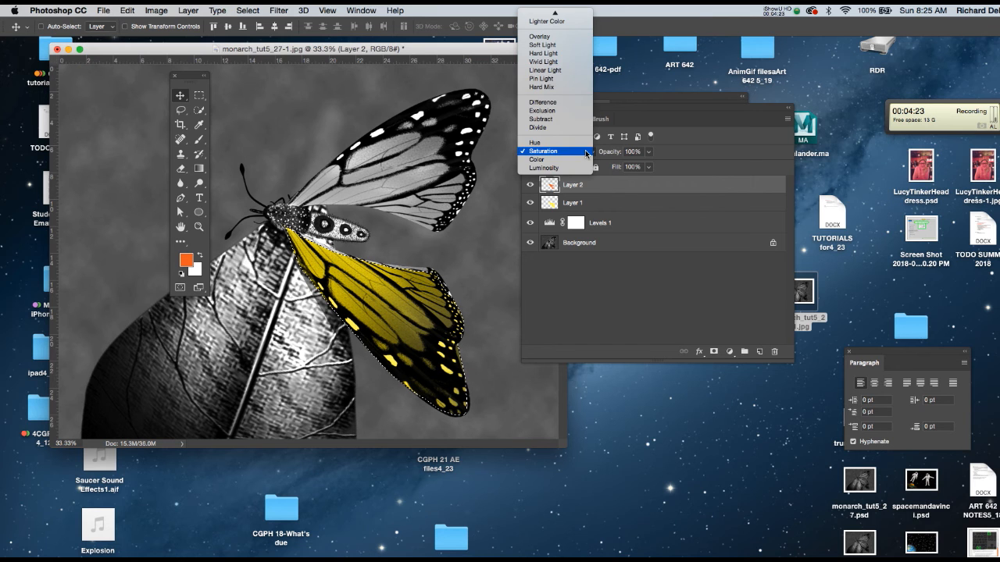
{"action": "mouse_move", "coordinate": [555, 12]}
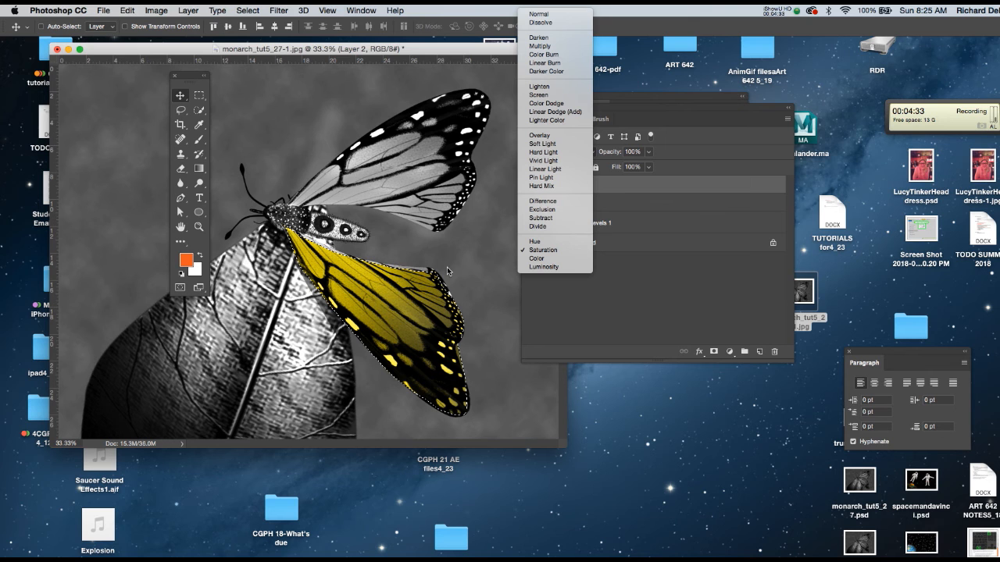
{"action": "left_click", "coordinate": [466, 52]}
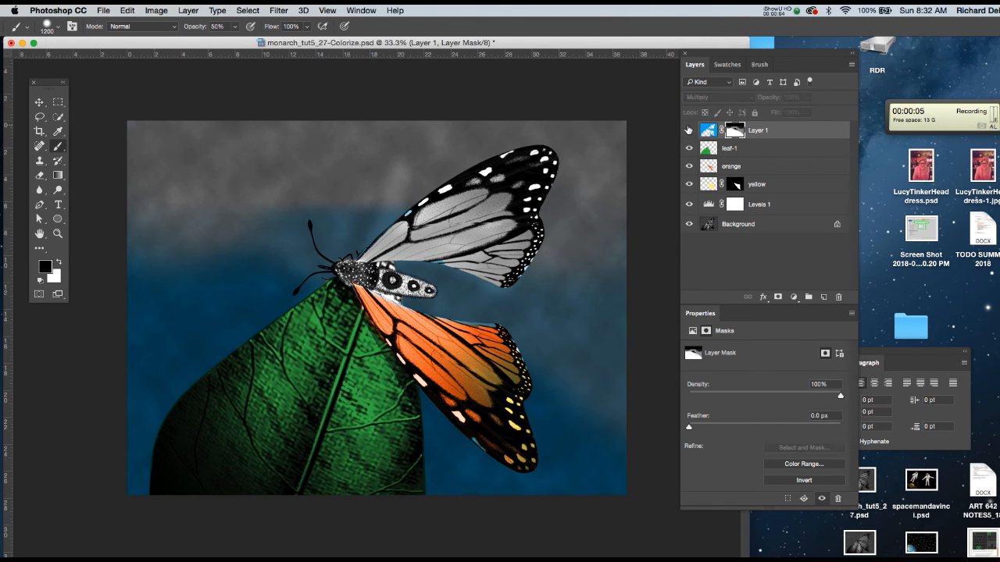
Step: In monarch_tut5_27-Colorize.psd, hide Layer 1, leaf-1, orange and yellow, and show them again from yellow upward to compare each layer's effect
{"action": "left_click", "coordinate": [689, 130]}
{"action": "left_click", "coordinate": [689, 148]}
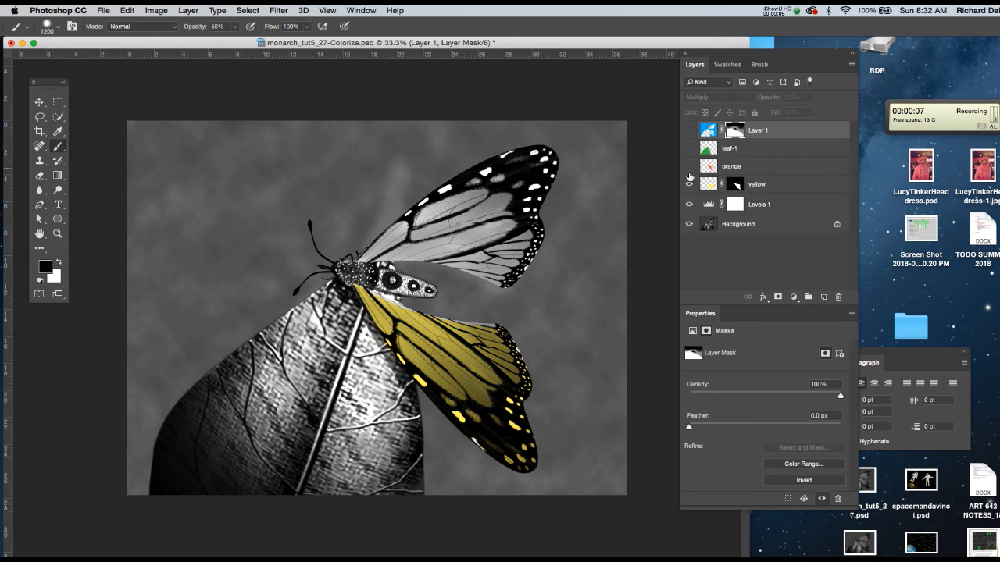
{"action": "left_click", "coordinate": [689, 185]}
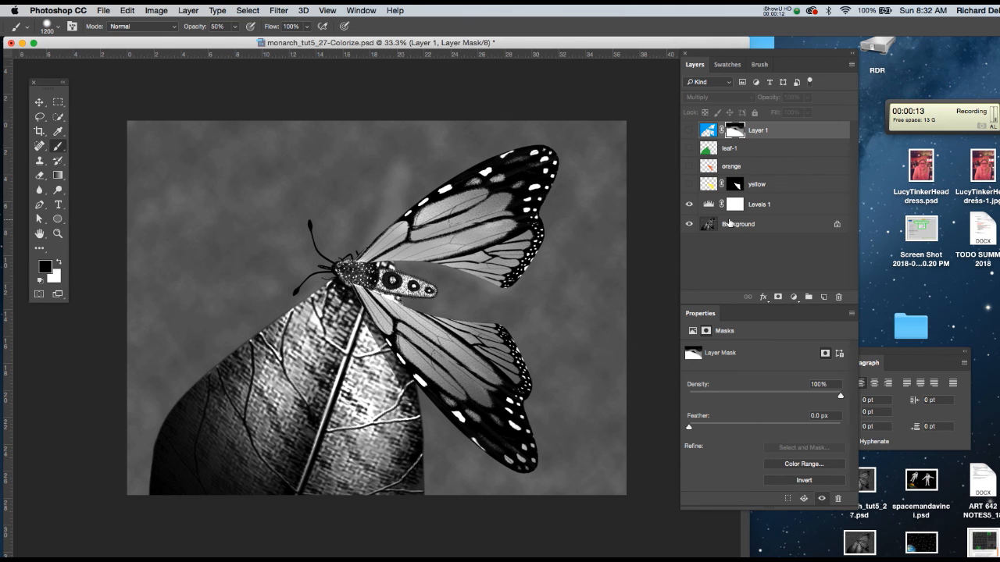
{"action": "left_click", "coordinate": [689, 185]}
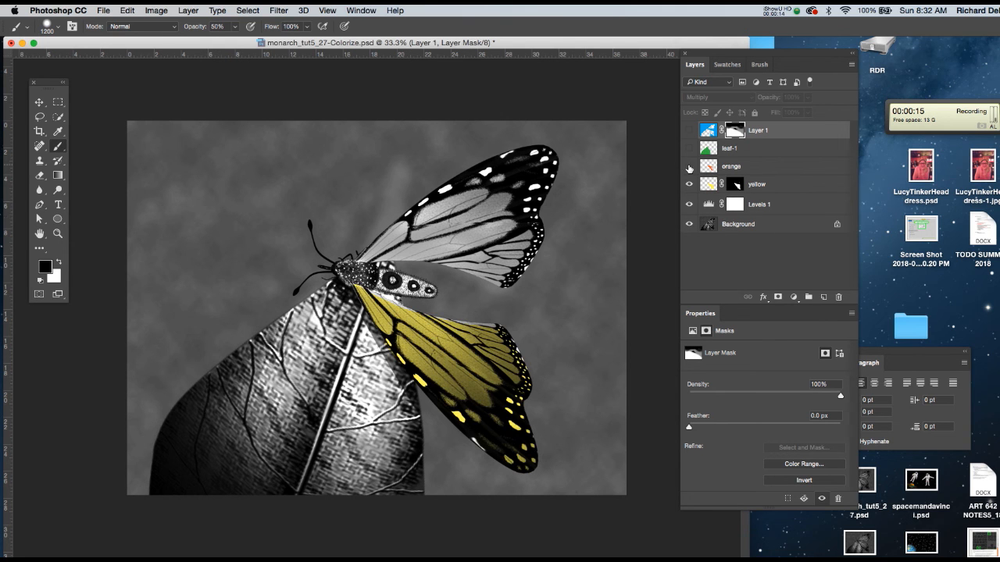
{"action": "left_click", "coordinate": [689, 149]}
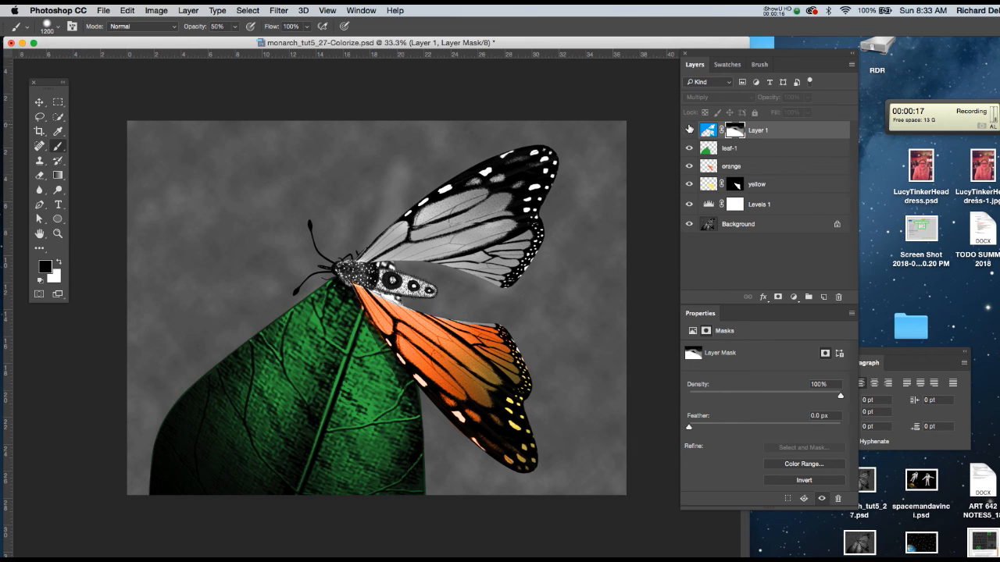
{"action": "left_click", "coordinate": [689, 130]}
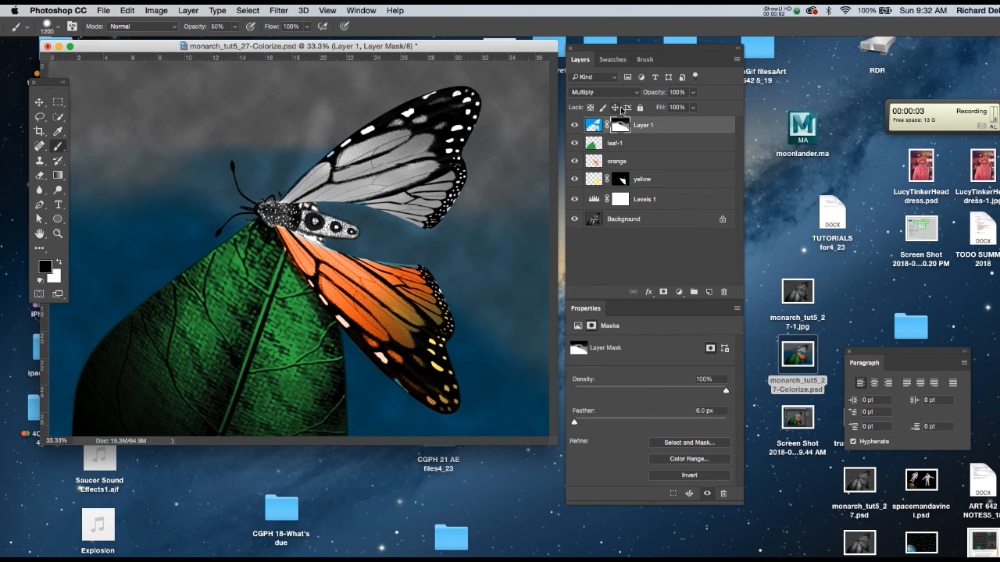
Step: Delete the existing layer mask from the blue Layer 1 and add a new blank white mask to it
{"action": "right_click", "coordinate": [626, 127]}
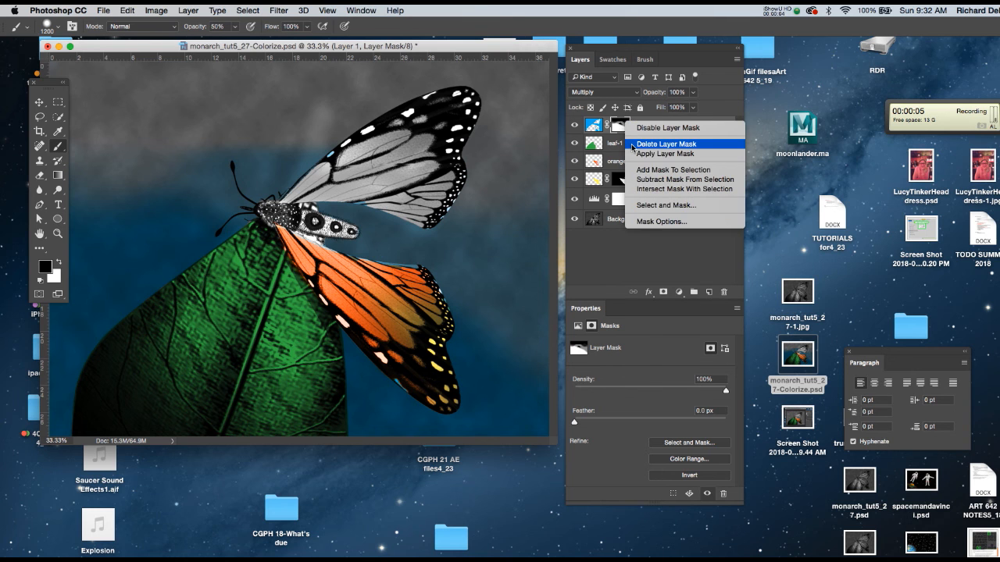
{"action": "left_click", "coordinate": [633, 145]}
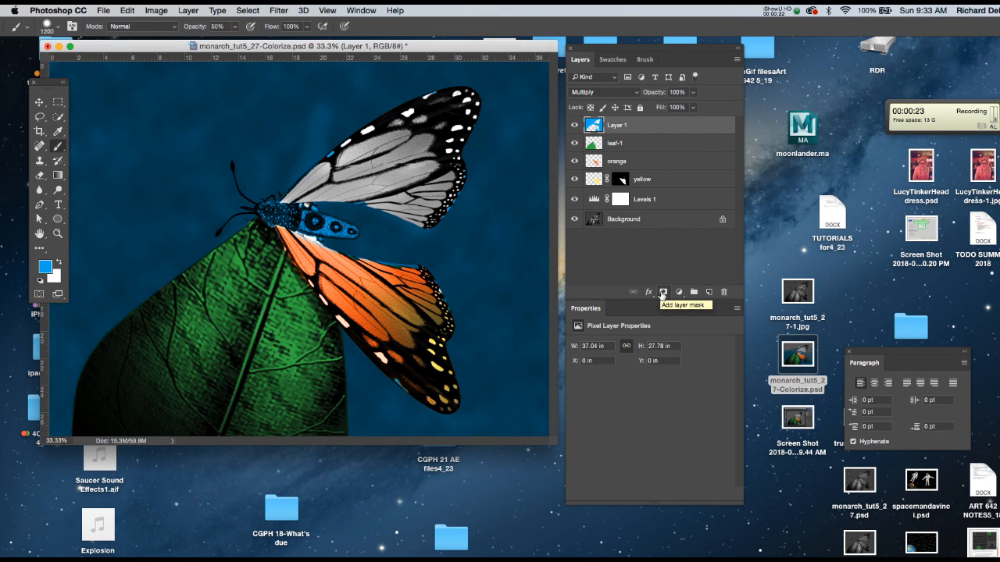
{"action": "left_click", "coordinate": [663, 292]}
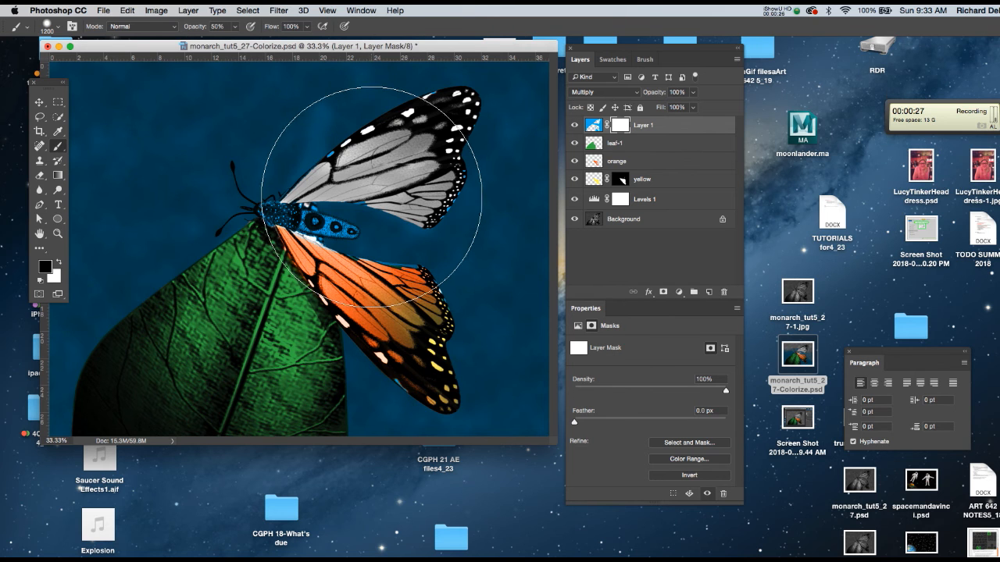
Step: Paint black on Layer 1's mask over the butterfly's body to remove the blue, reducing the brush to 70 px at 100% opacity
{"action": "key", "text": "bracketleft"}
{"action": "key", "text": "bracketleft"}
{"action": "key", "text": "bracketleft"}
{"action": "key", "text": "bracketleft"}
{"action": "key", "text": "bracketleft"}
{"action": "key", "text": "bracketleft"}
{"action": "key", "text": "bracketleft"}
{"action": "key", "text": "bracketleft"}
{"action": "key", "text": "bracketleft"}
{"action": "key", "text": "bracketleft"}
{"action": "key", "text": "bracketleft"}
{"action": "key", "text": "bracketleft"}
{"action": "key", "text": "bracketleft"}
{"action": "key", "text": "bracketleft"}
{"action": "key", "text": "bracketleft"}
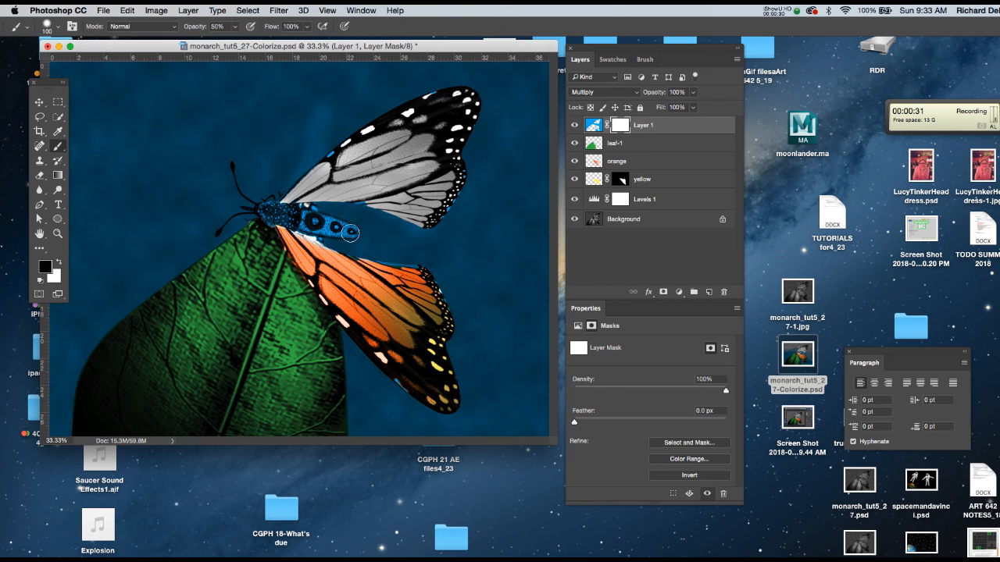
{"action": "mouse_move", "coordinate": [348, 232]}
{"action": "left_mouse_down"}
{"action": "mouse_move", "coordinate": [266, 209]}
{"action": "mouse_move", "coordinate": [354, 232]}
{"action": "left_mouse_up"}
{"action": "key", "text": "0"}
{"action": "key", "text": "bracketleft"}
{"action": "key", "text": "bracketleft"}
{"action": "key", "text": "bracketleft"}
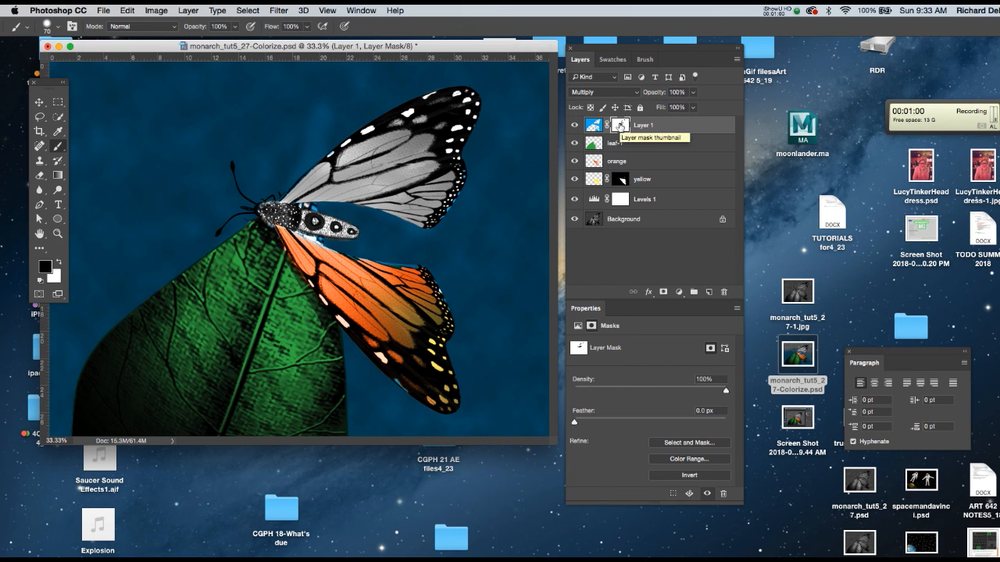
Step: Paint black on Layer 1's mask between the antennae and upper wing, and paint over it in white to restore the blue background
{"action": "left_click_drag", "start_coordinate": [65, 82], "coordinate": [179, 64]}
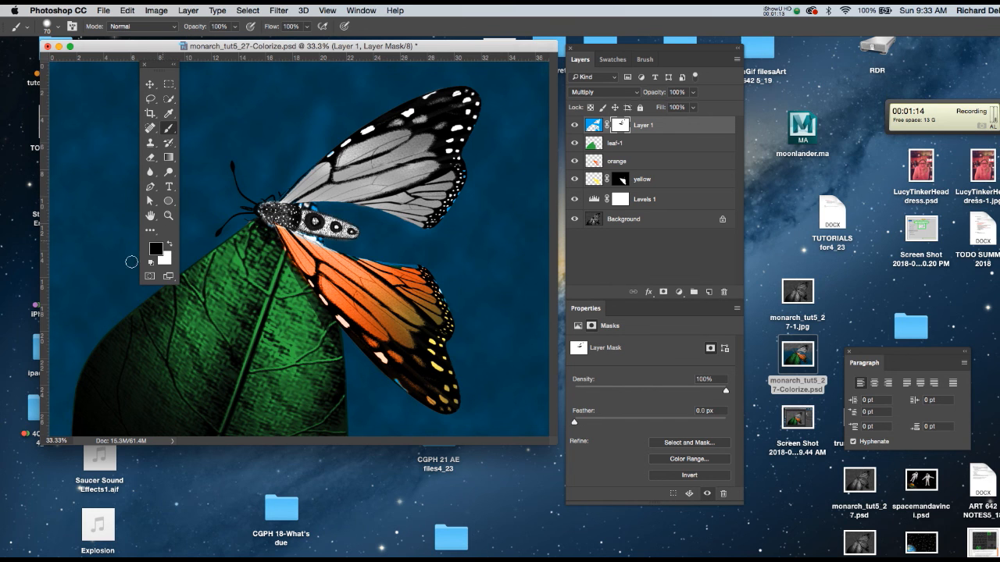
{"action": "mouse_move", "coordinate": [279, 172]}
{"action": "left_mouse_down"}
{"action": "mouse_move", "coordinate": [257, 179]}
{"action": "mouse_move", "coordinate": [262, 189]}
{"action": "mouse_move", "coordinate": [275, 171]}
{"action": "mouse_move", "coordinate": [290, 175]}
{"action": "mouse_move", "coordinate": [279, 191]}
{"action": "mouse_move", "coordinate": [251, 202]}
{"action": "left_mouse_up"}
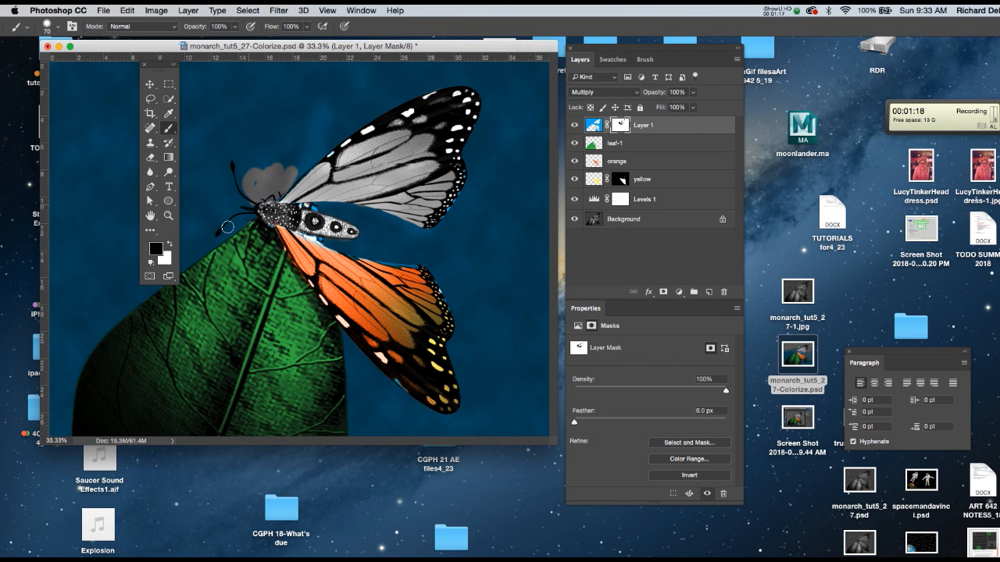
{"action": "left_click", "coordinate": [169, 245]}
{"action": "mouse_move", "coordinate": [295, 171]}
{"action": "left_mouse_down"}
{"action": "mouse_move", "coordinate": [278, 190]}
{"action": "mouse_move", "coordinate": [282, 168]}
{"action": "mouse_move", "coordinate": [254, 193]}
{"action": "mouse_move", "coordinate": [272, 188]}
{"action": "mouse_move", "coordinate": [268, 197]}
{"action": "mouse_move", "coordinate": [284, 182]}
{"action": "mouse_move", "coordinate": [269, 170]}
{"action": "mouse_move", "coordinate": [249, 184]}
{"action": "mouse_move", "coordinate": [245, 207]}
{"action": "left_mouse_up"}
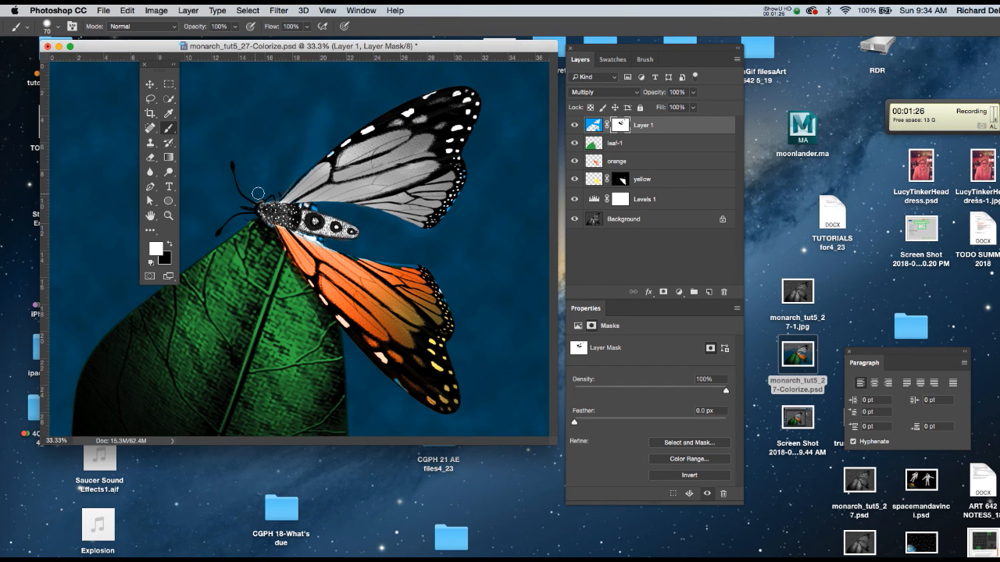